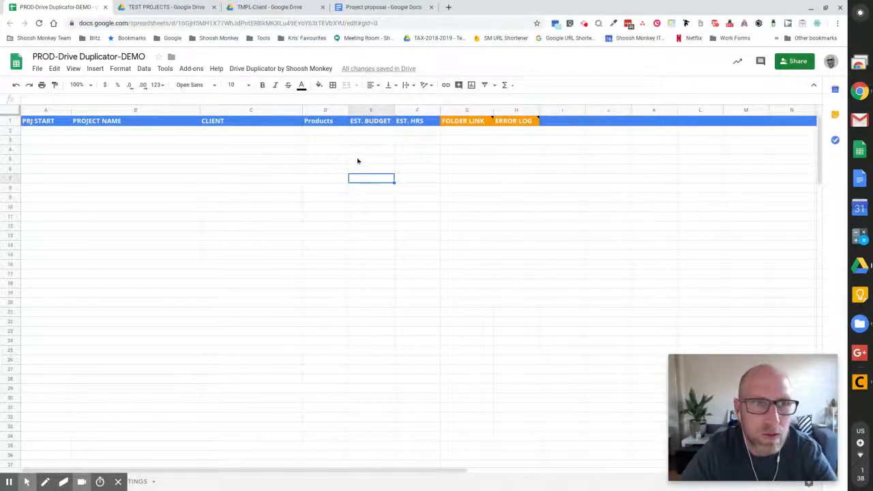
Look over row 2's FOLDER LINK and ERROR LOG cells on the PROJECTS sheet.
left_click(57, 130)
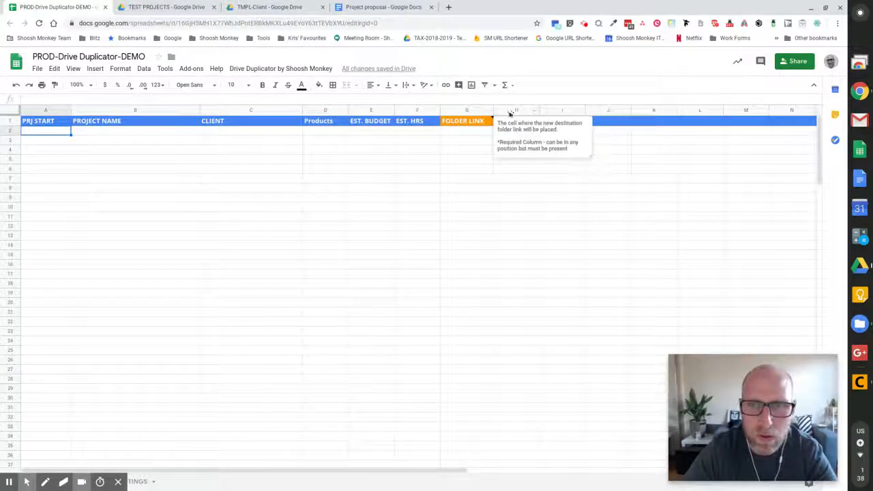
left_click(488, 109)
left_click_drag(496, 111, 505, 111)
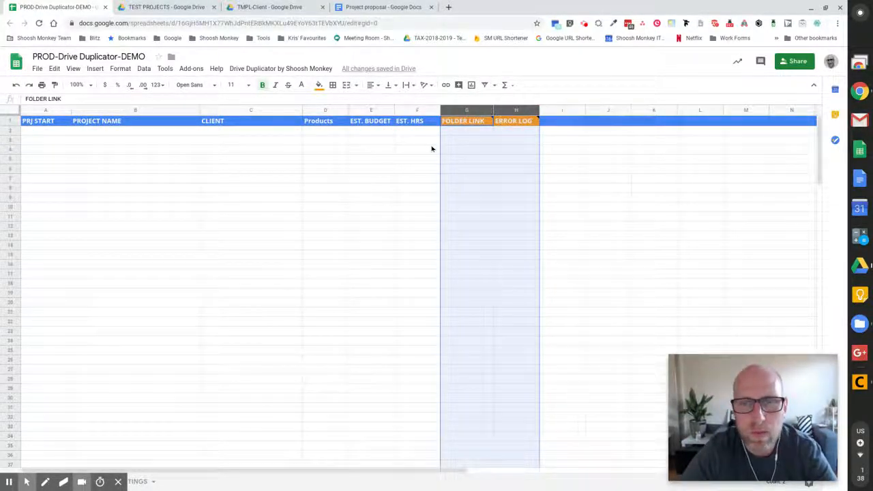
left_click(470, 133)
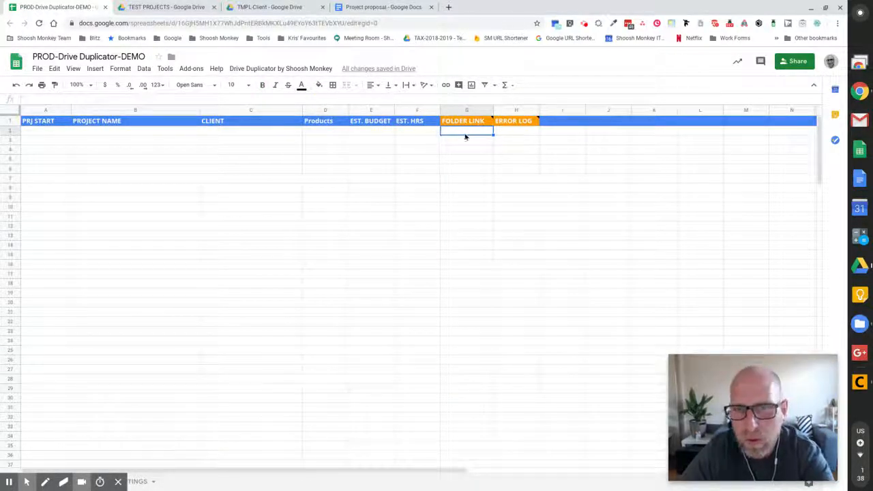
left_click(514, 135)
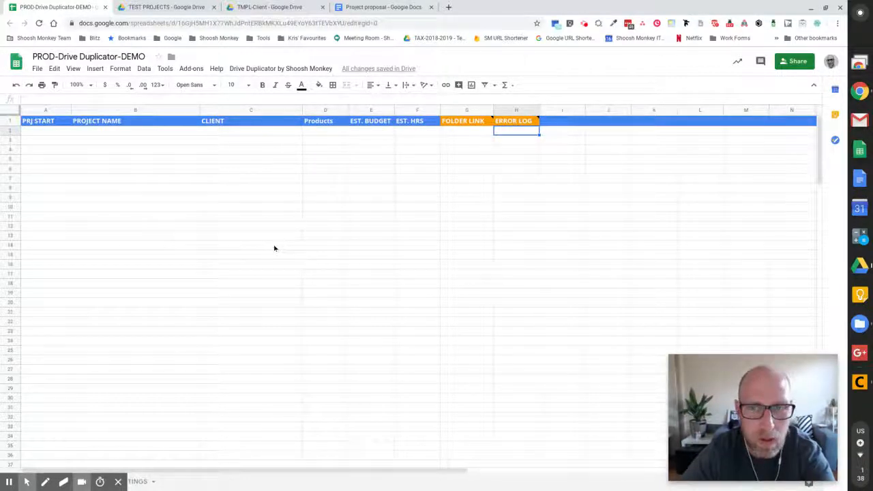
Insert a new column left of Products and head it QTY.
left_click(53, 134)
left_click(325, 134)
left_click(323, 111)
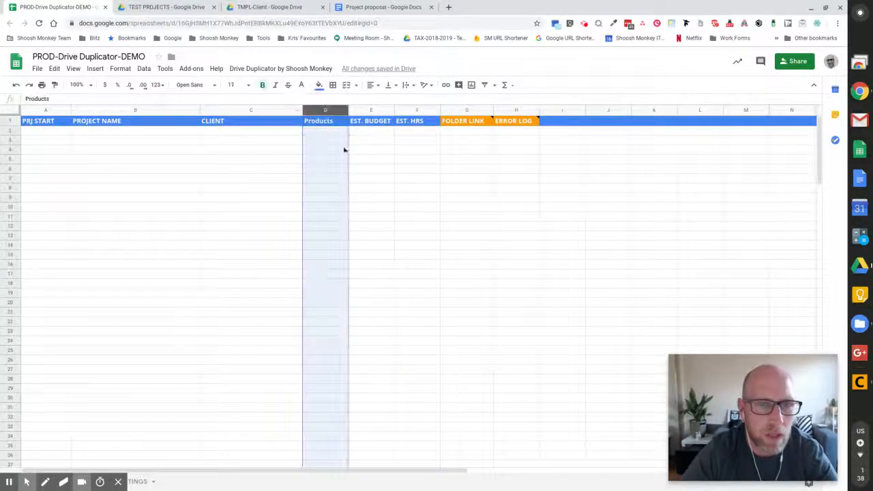
left_click(113, 123)
left_click(53, 122)
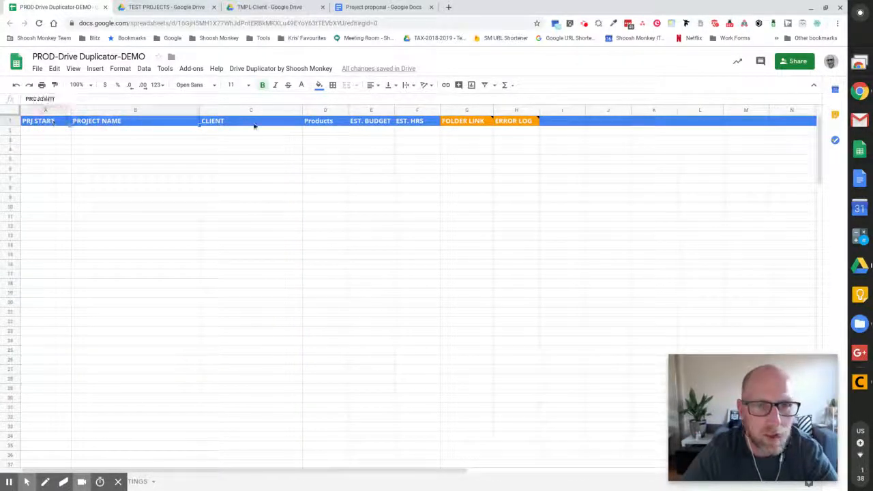
left_click(318, 121)
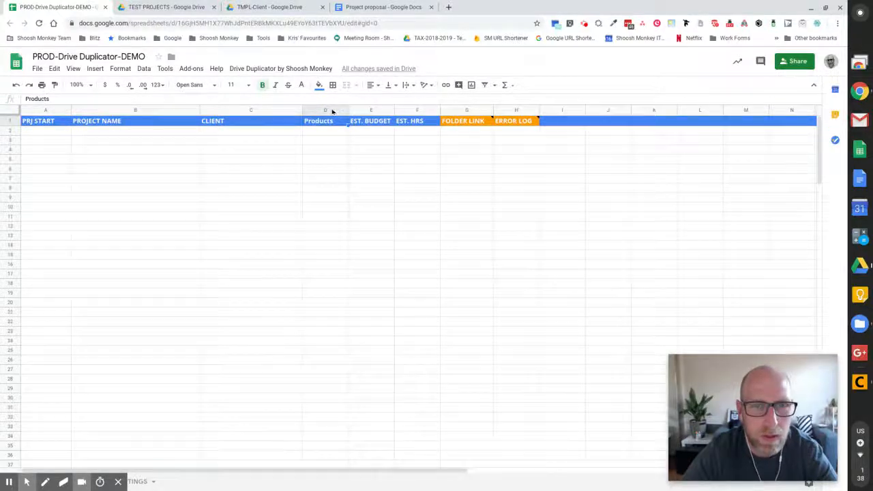
right_click(334, 111)
left_click(367, 187)
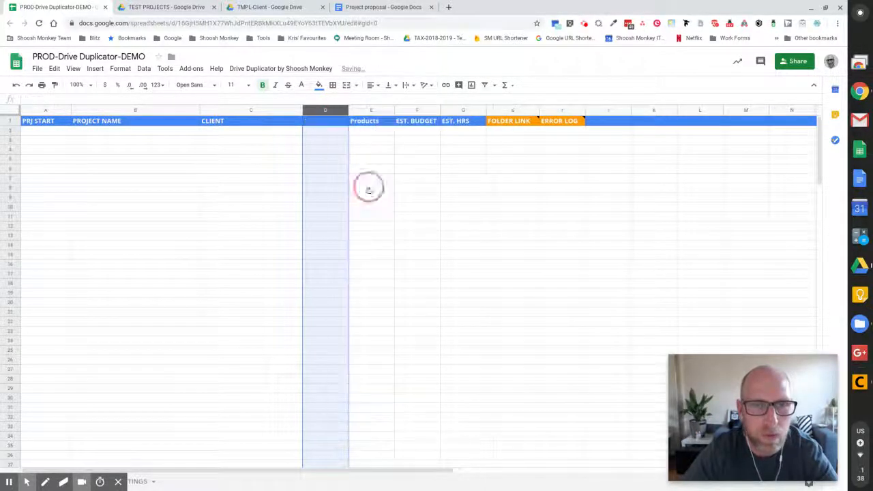
left_click(326, 123)
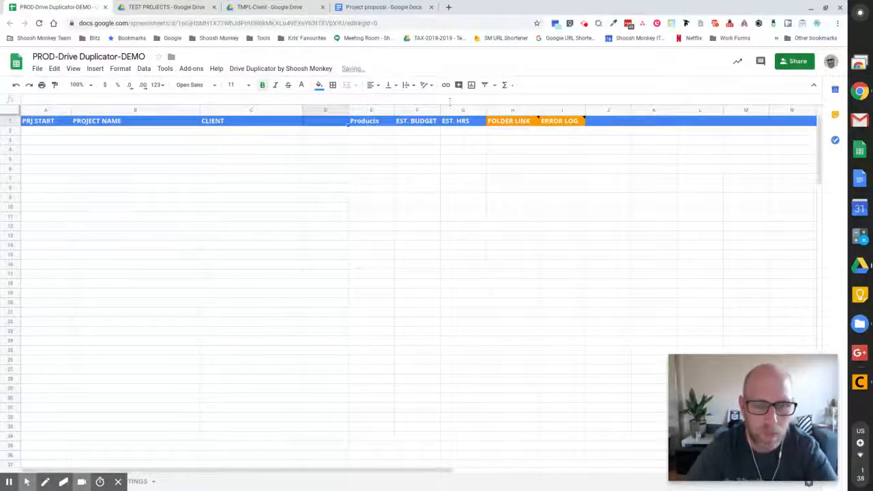
type("QTY")
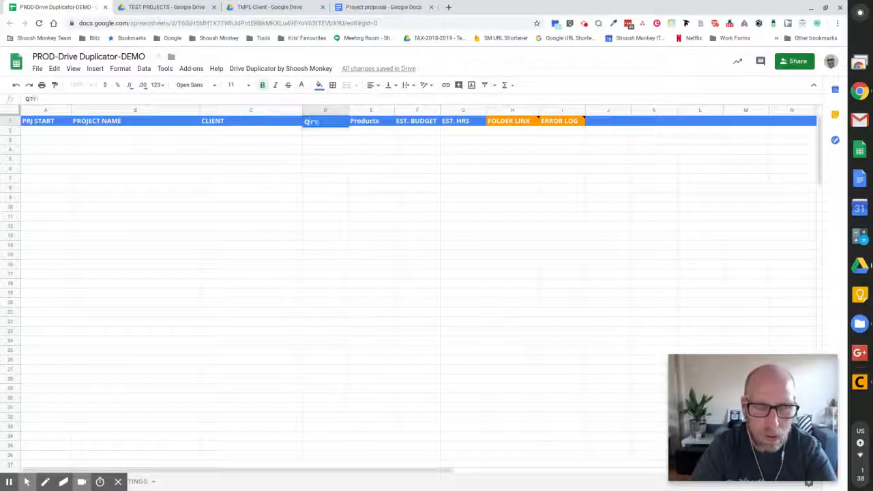
key("Return")
Enter row 2's start date 10/12/2019, project name Project A and client Shoosh Monkey.
left_click(45, 134)
double_click(59, 133)
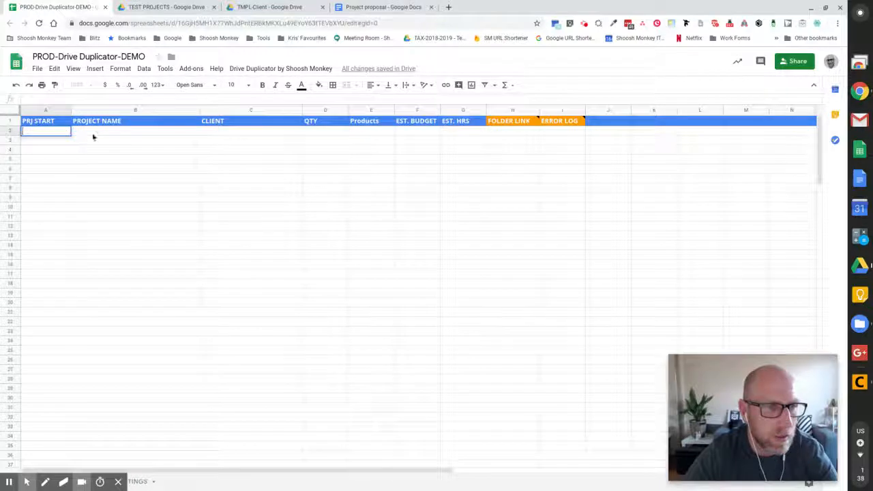
type("10")
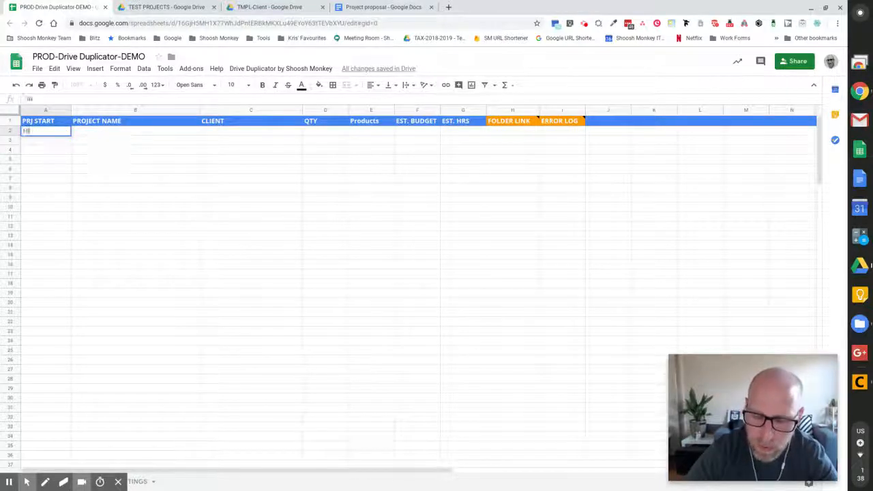
type("/12/2019")
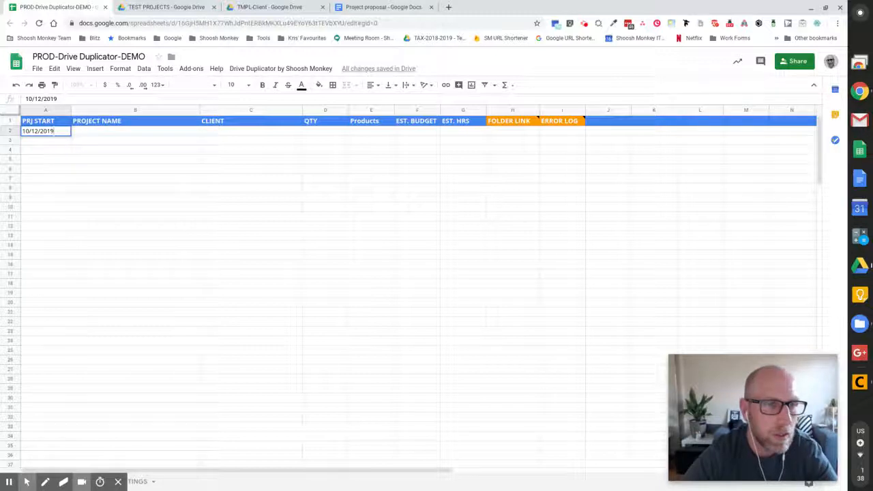
left_click(119, 133)
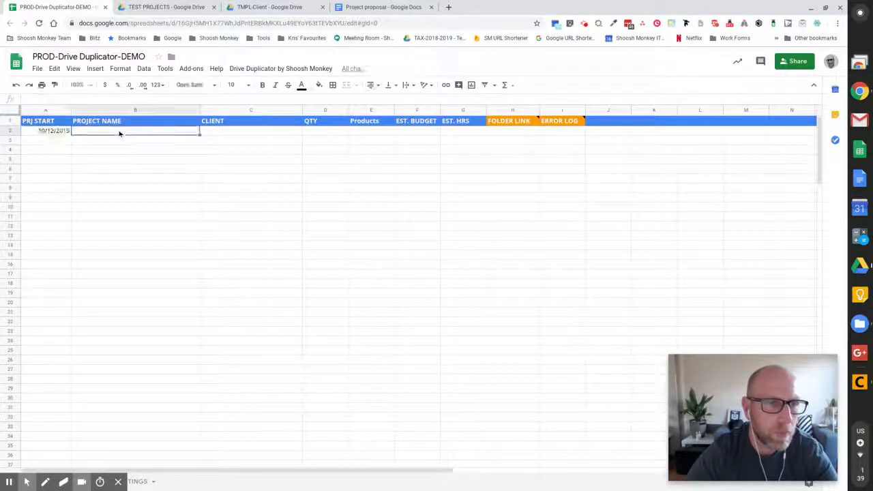
type("Project A")
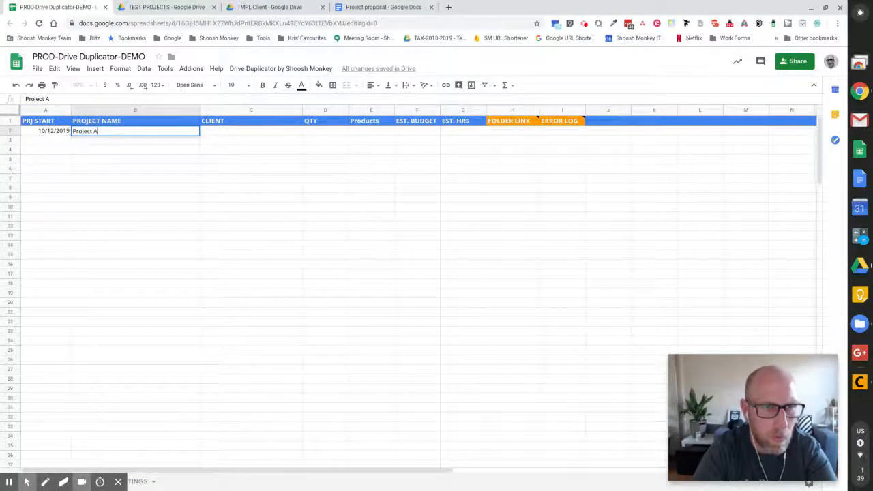
key("Tab")
type("Sh")
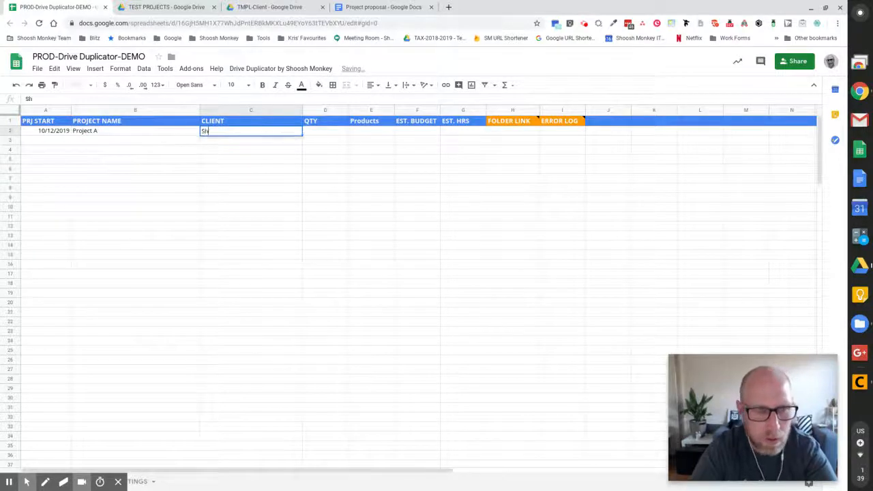
type("oosh Monkey")
key("Tab")
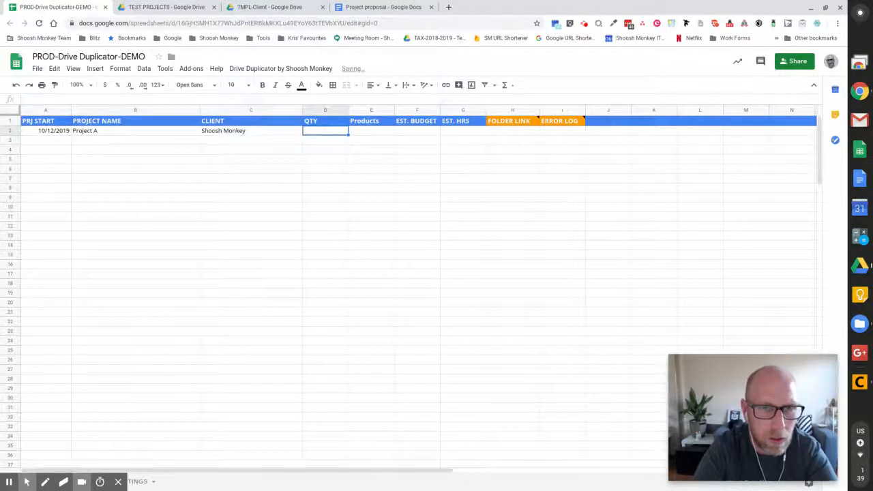
Fill in QTY 29, product Drive Duplicator, budget 99 and 100 hours.
type("29")
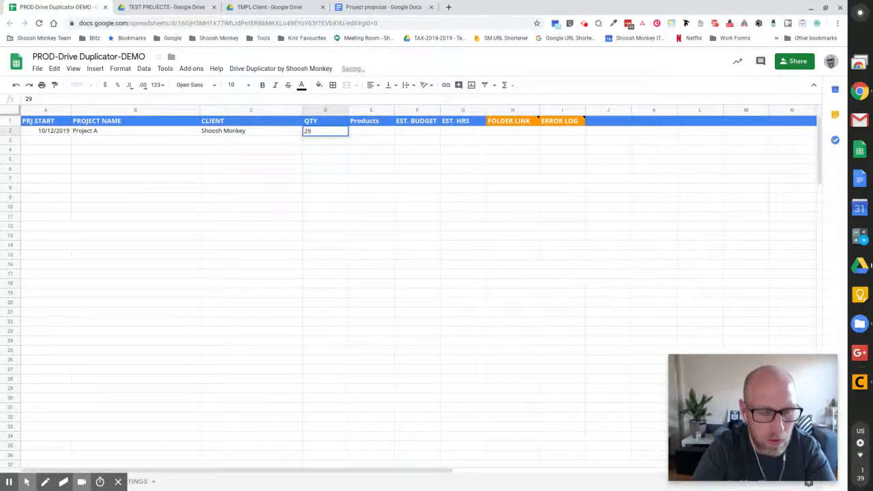
key("Tab")
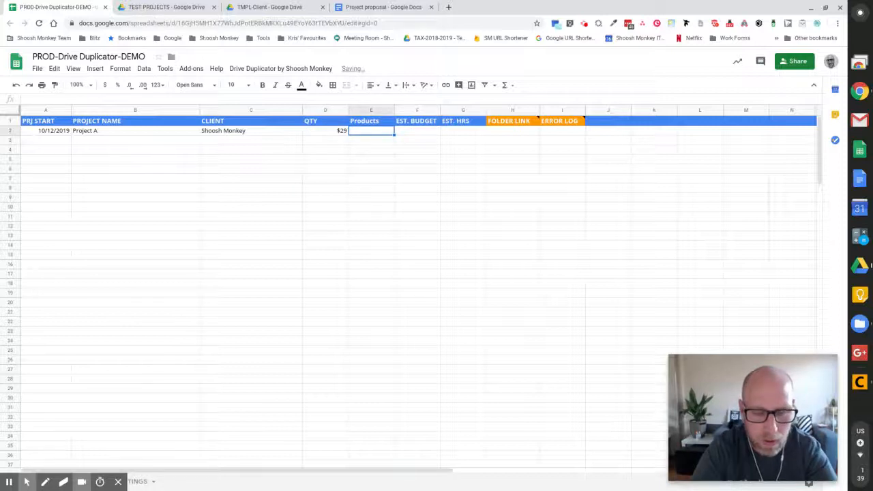
type("Drive Dupli")
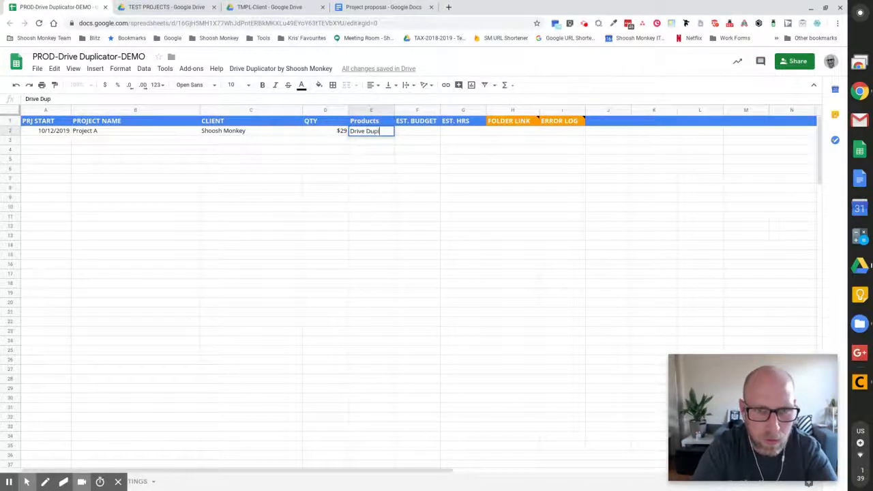
type("cator")
key("Tab")
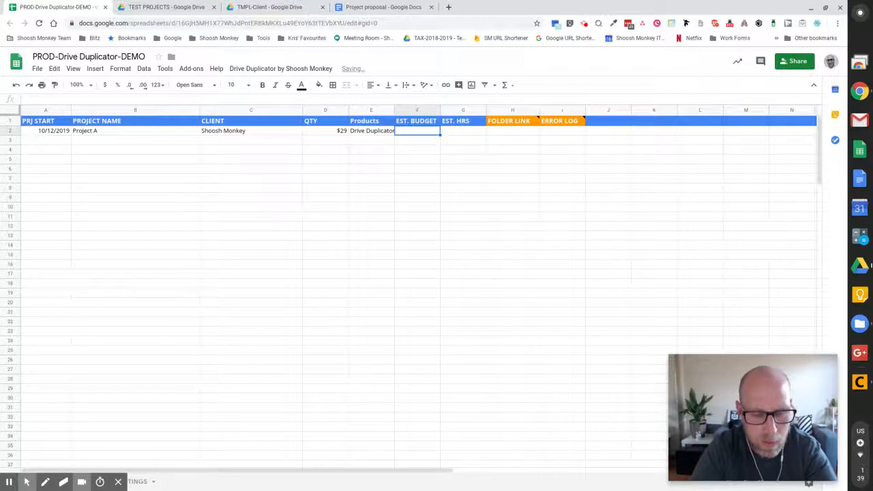
type("99")
key("Tab")
type("100")
key("Return")
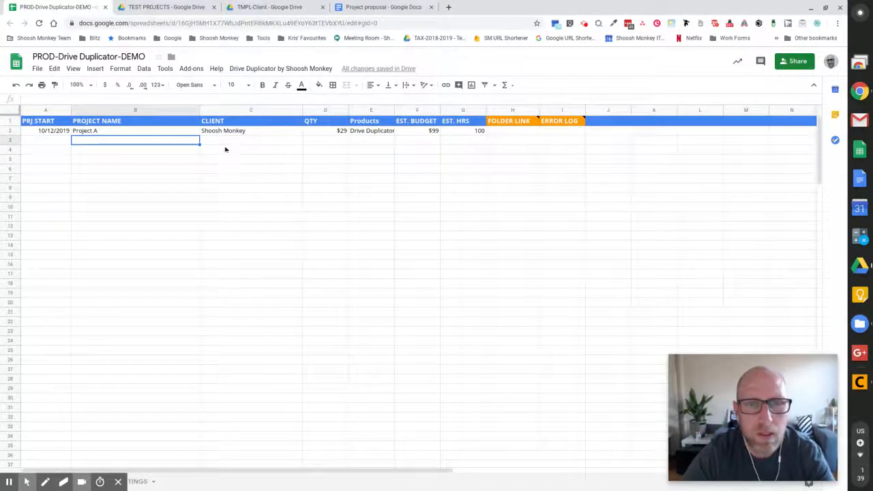
Review cell A2 on the SETTINGS sheet, then go to the TEST PROJECTS Drive folder.
left_click(118, 482)
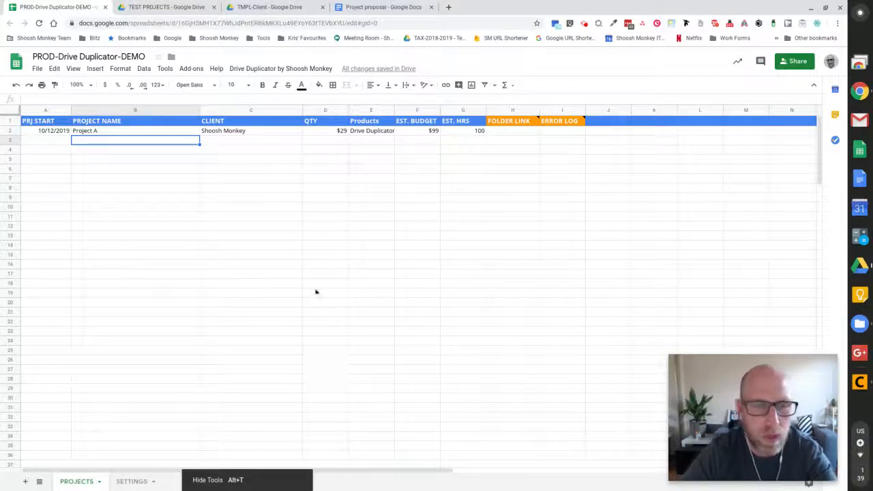
left_click(129, 482)
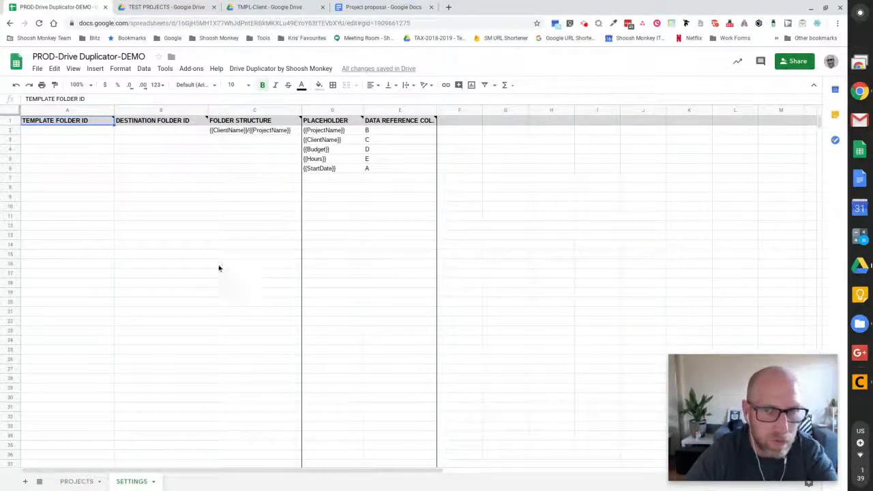
left_click(75, 133)
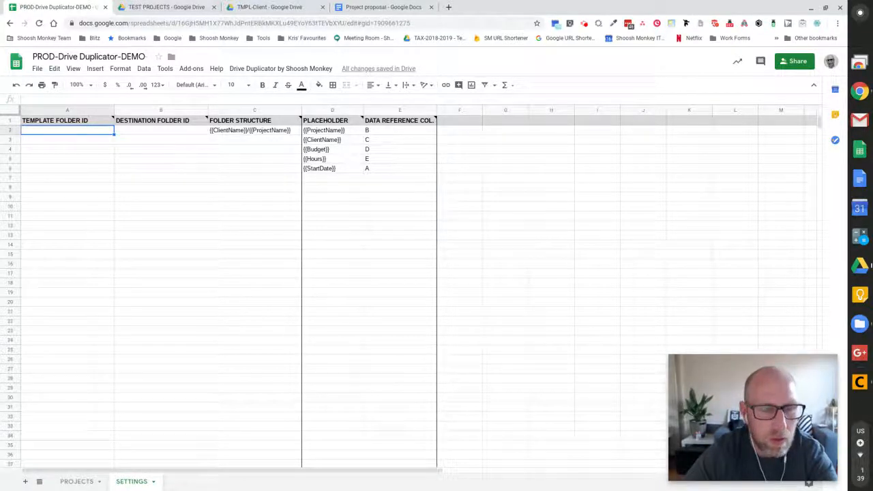
left_click(159, 8)
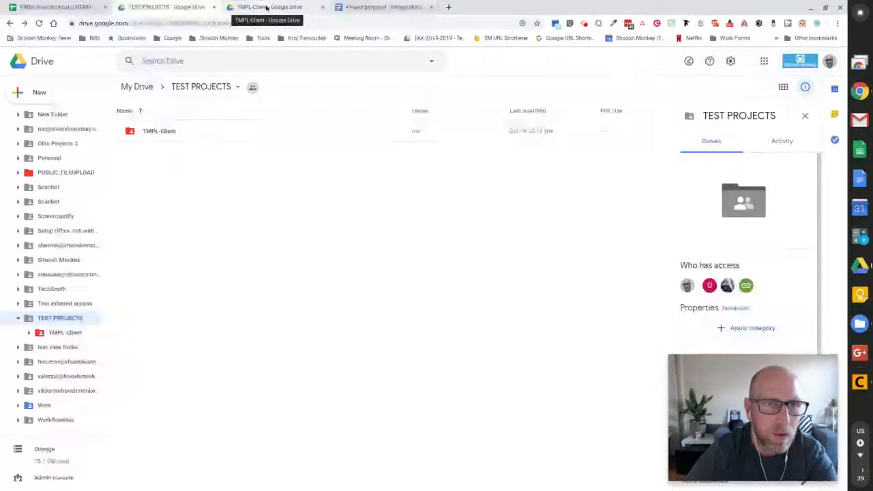
Open TMPL-Client in Drive, copy its folder ID, and return to the spreadsheet.
left_click(265, 8)
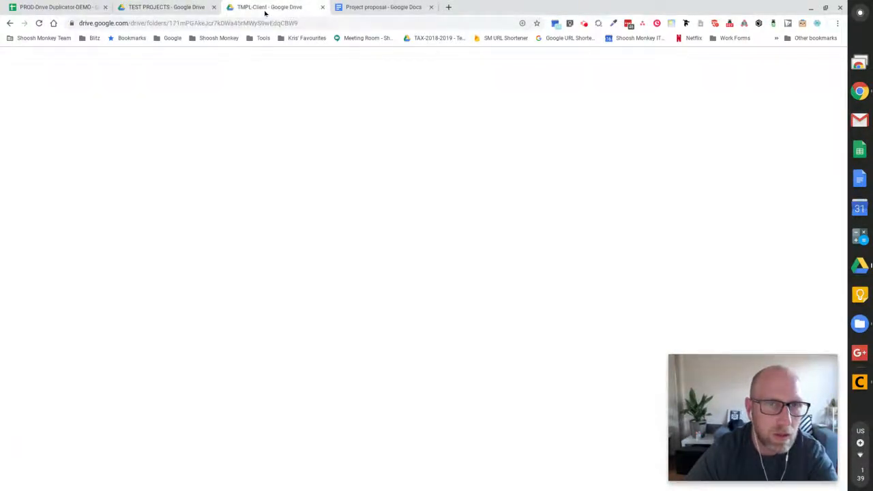
left_click(193, 7)
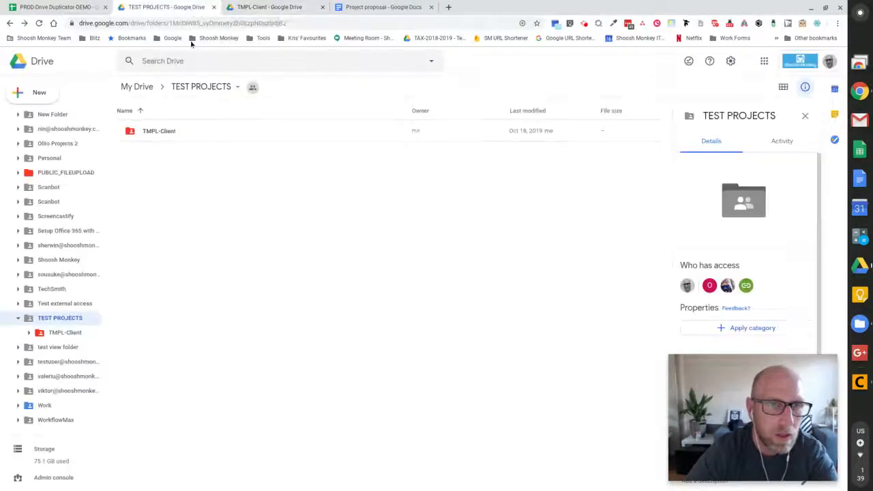
left_click(285, 7)
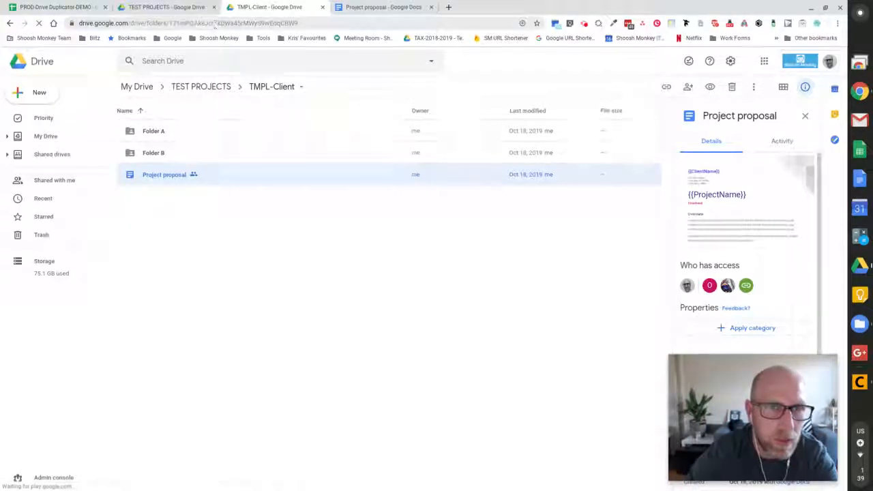
double_click(214, 23)
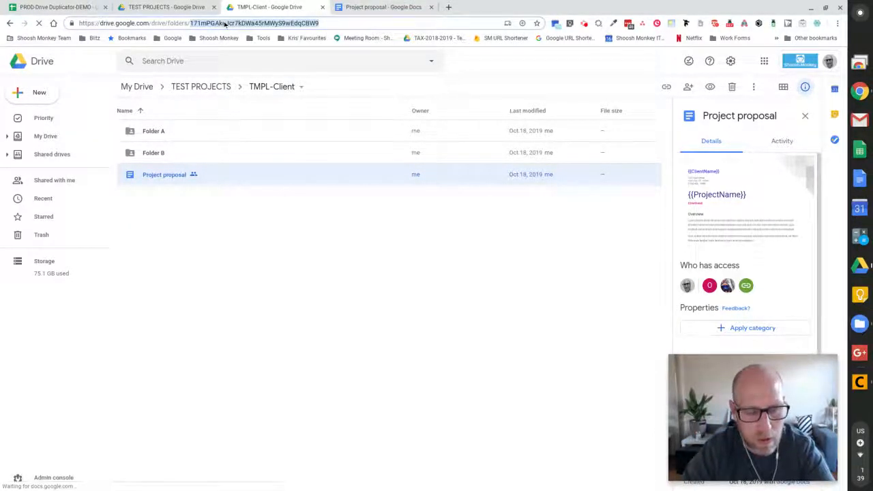
left_click(54, 6)
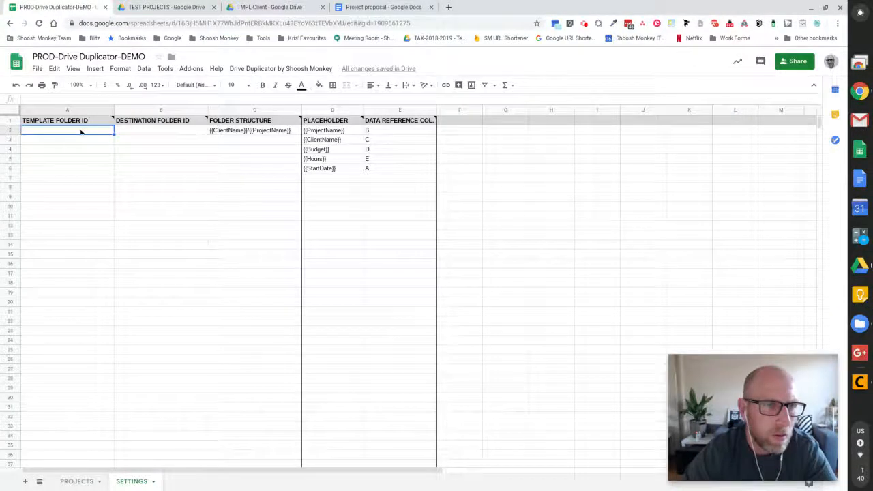
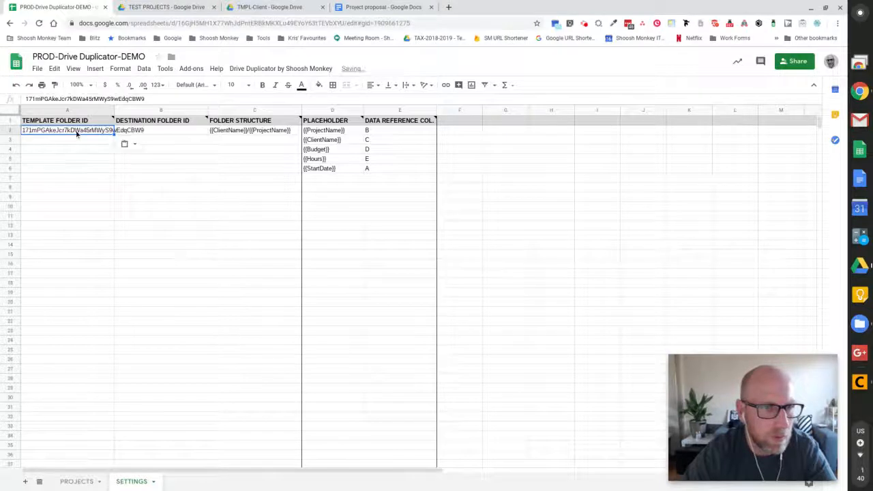
Paste the TMPL-Client folder ID into A2 and read the TEMPLATE FOLDER ID note.
left_click(76, 123)
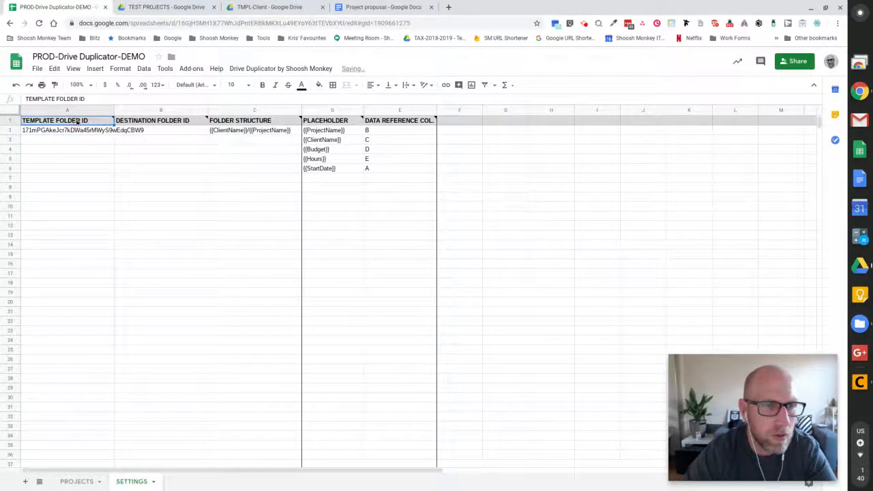
mouse_move(104, 121)
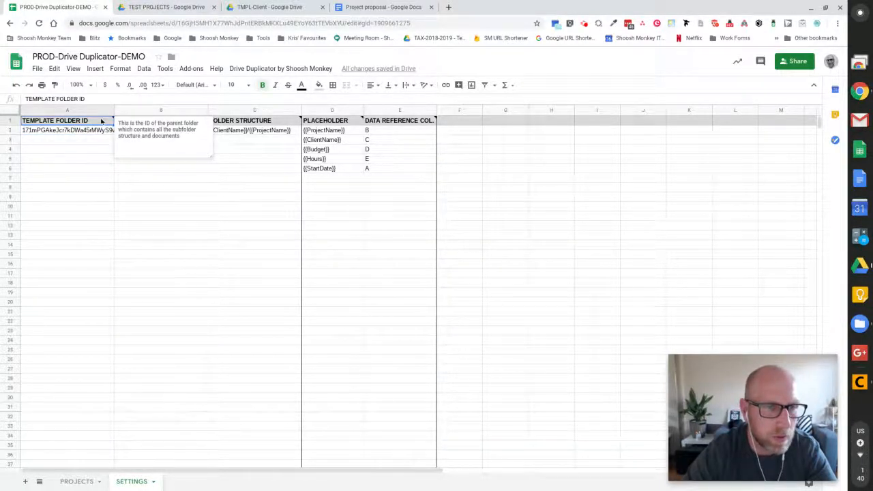
left_click(234, 141)
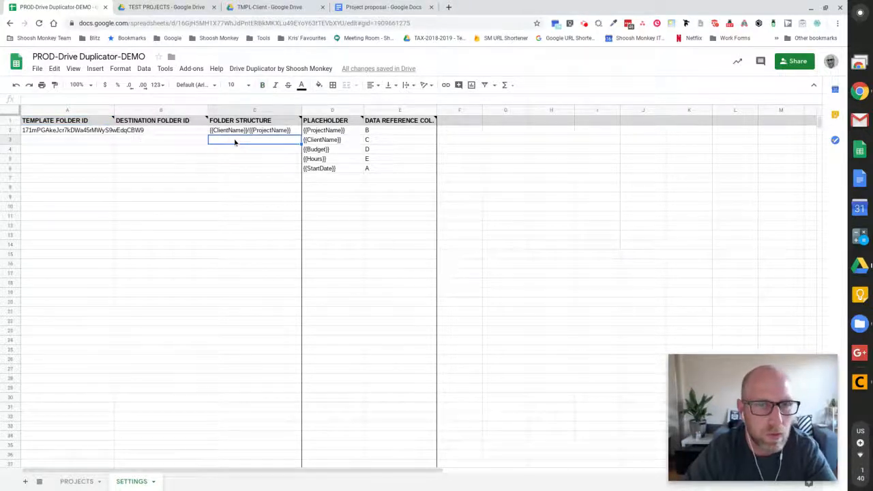
left_click(160, 131)
mouse_move(161, 126)
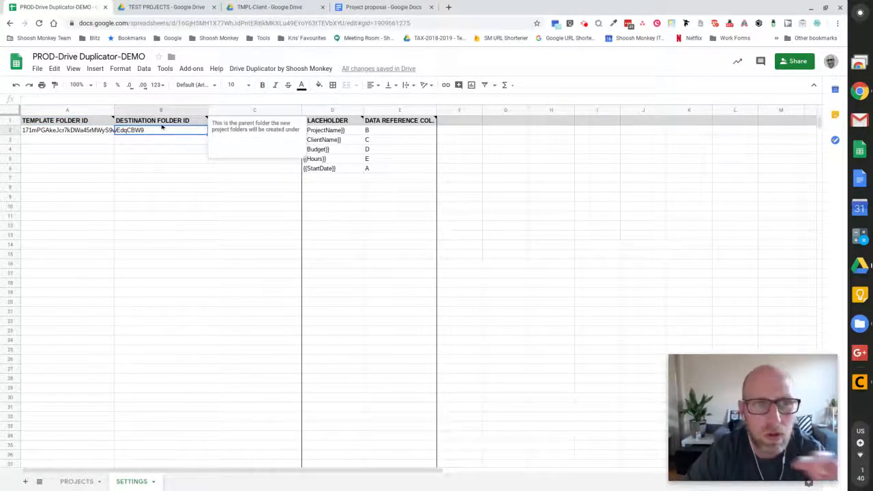
Copy the TEST PROJECTS folder ID from Drive's address bar and return to Sheets.
left_click(173, 6)
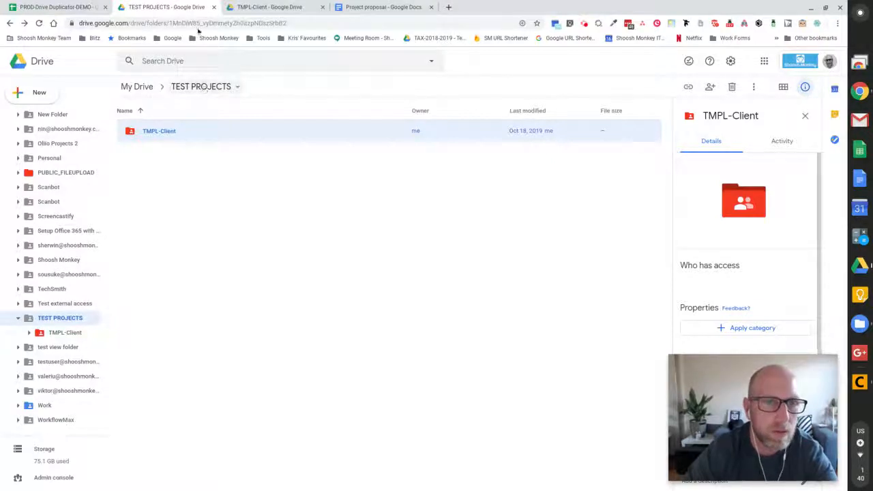
double_click(228, 23)
key("ctrl+c")
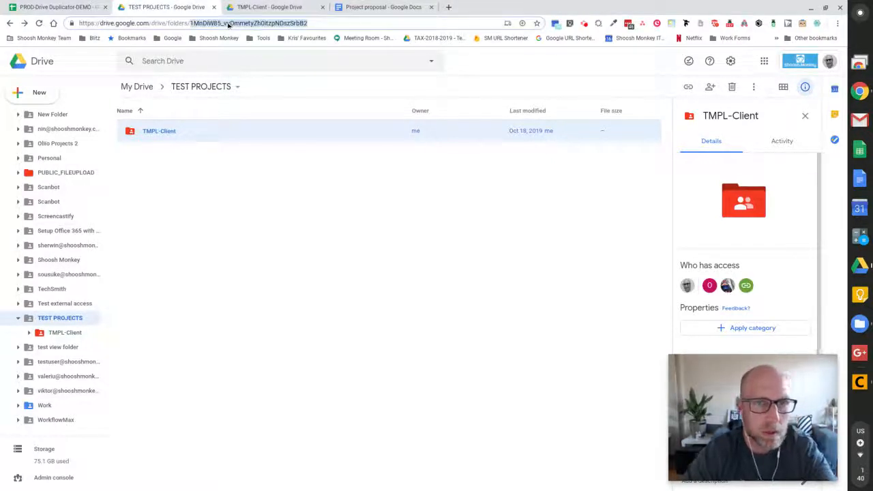
left_click(54, 7)
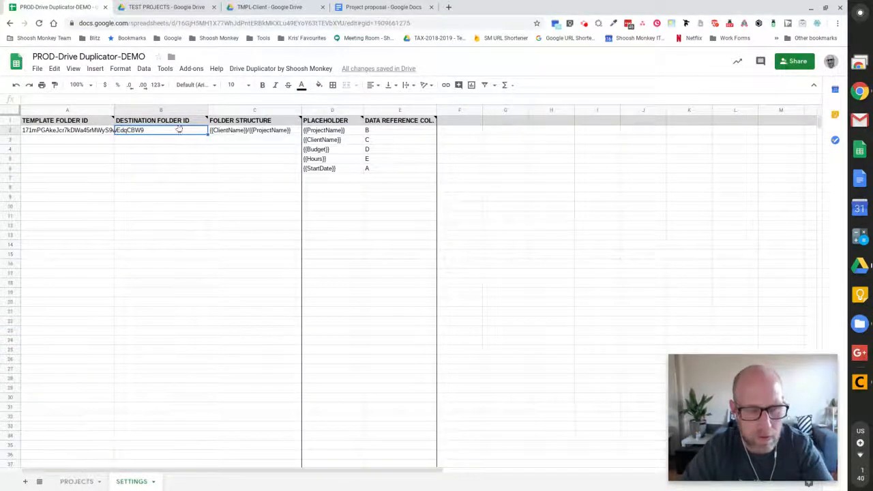
Paste the TEST PROJECTS folder ID into B2 as the destination folder ID.
key("ctrl+v")
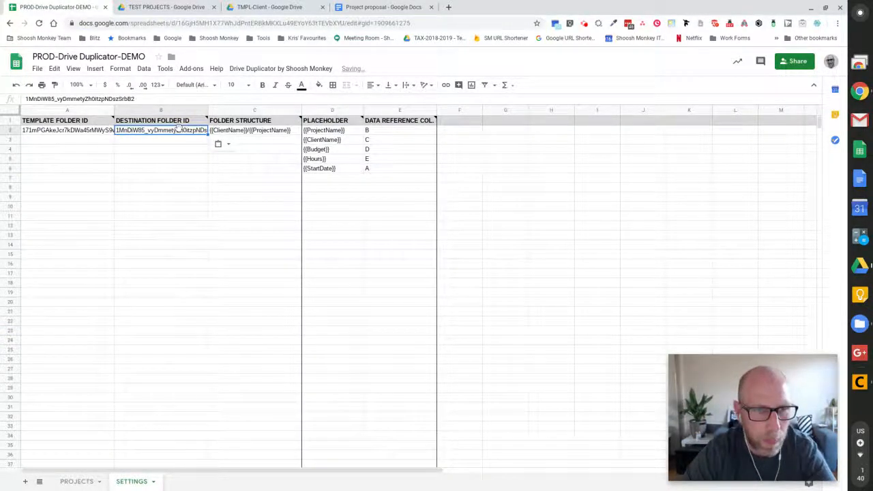
left_click(259, 142)
left_click(265, 130)
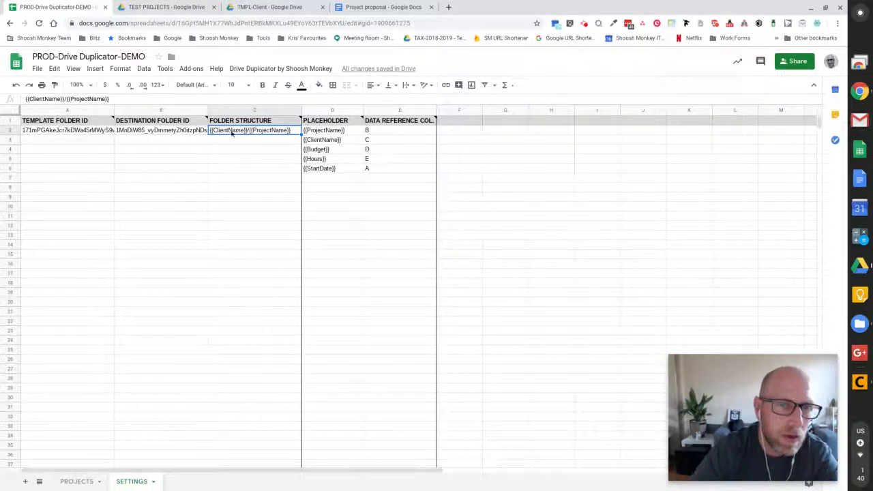
Review the {{ClientName}}/{{ProjectName}} folder structure in C2 and the placeholder list.
double_click(261, 133)
left_click_drag(291, 131, 250, 131)
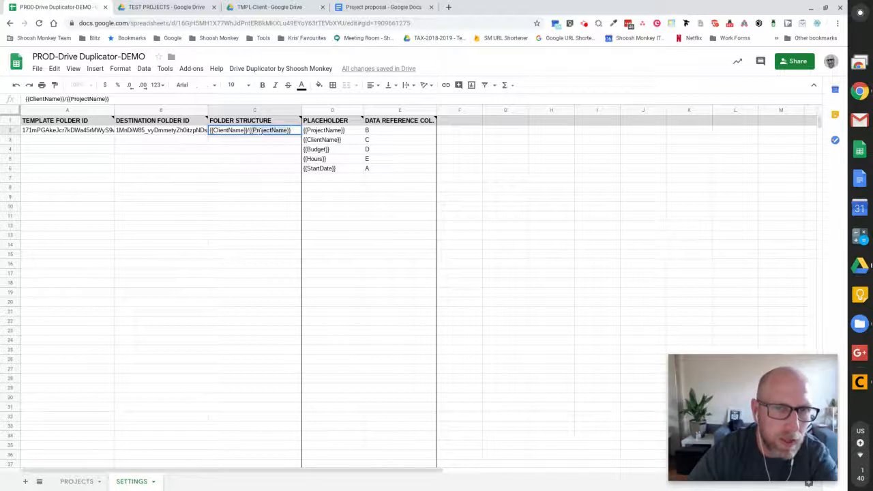
left_click(324, 131)
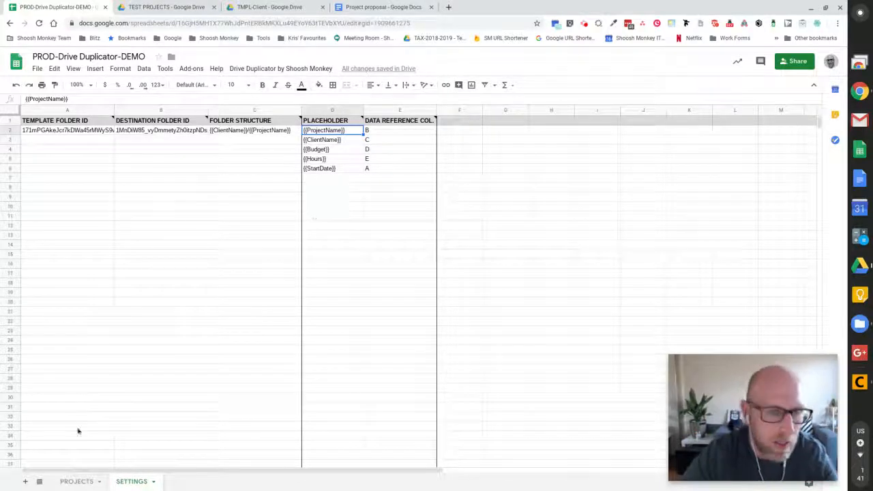
left_click(82, 482)
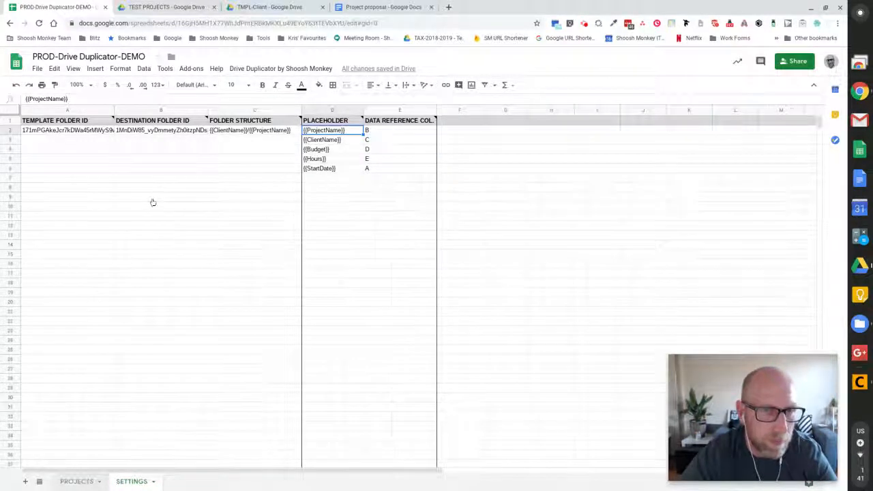
Check the Products column header on the PROJECTS sheet.
left_click(132, 482)
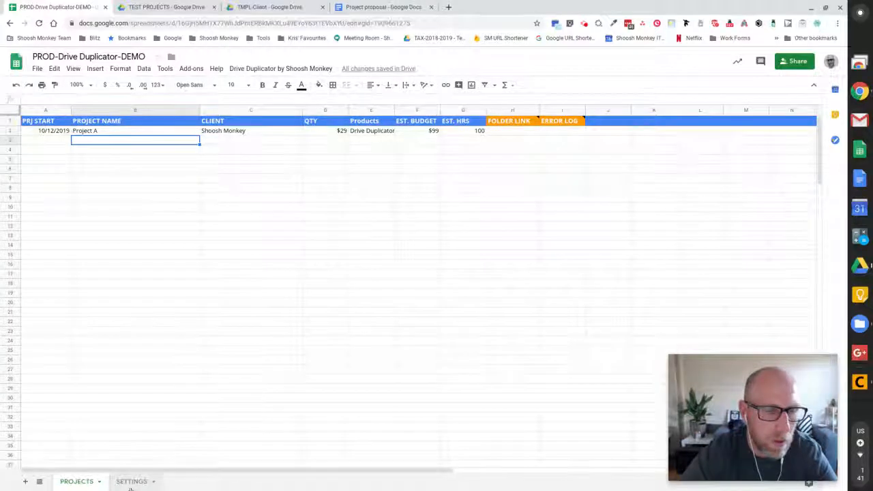
left_click(79, 481)
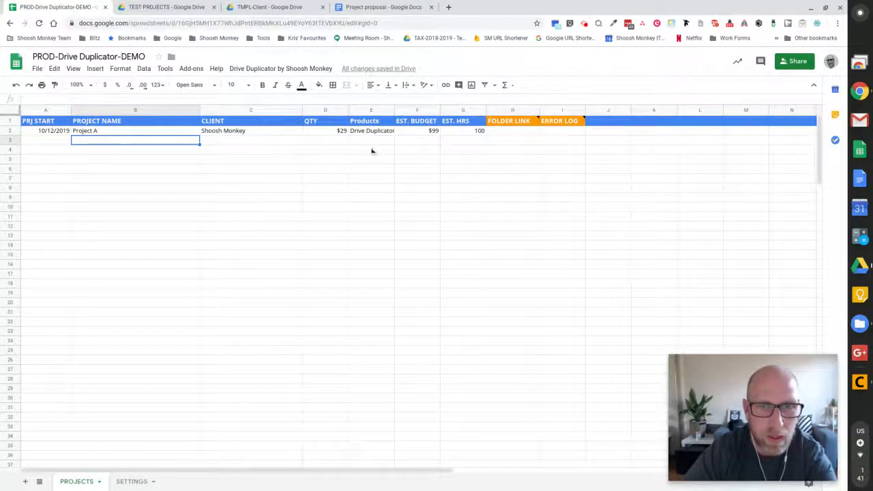
left_click(369, 122)
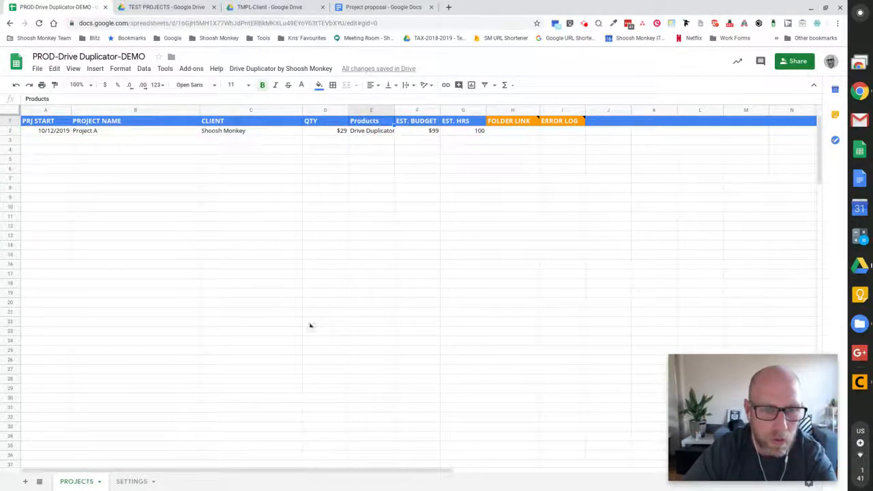
left_click(132, 481)
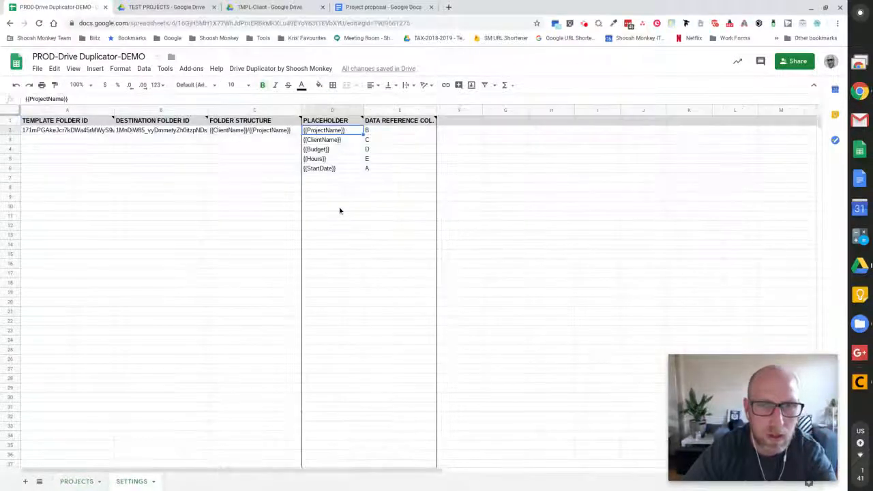
Add {{QTY}} and {{Products}} to the SETTINGS placeholder list in D7 and D8.
left_click(333, 178)
type("{{Q")
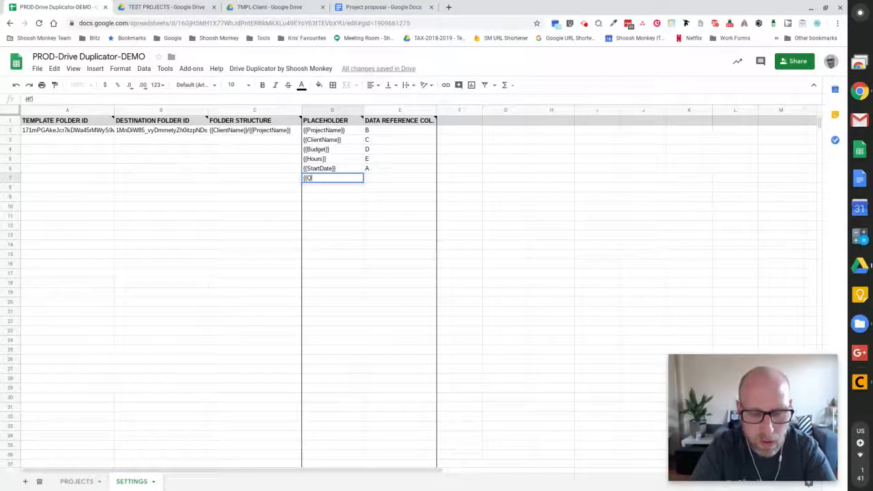
type("TY}}")
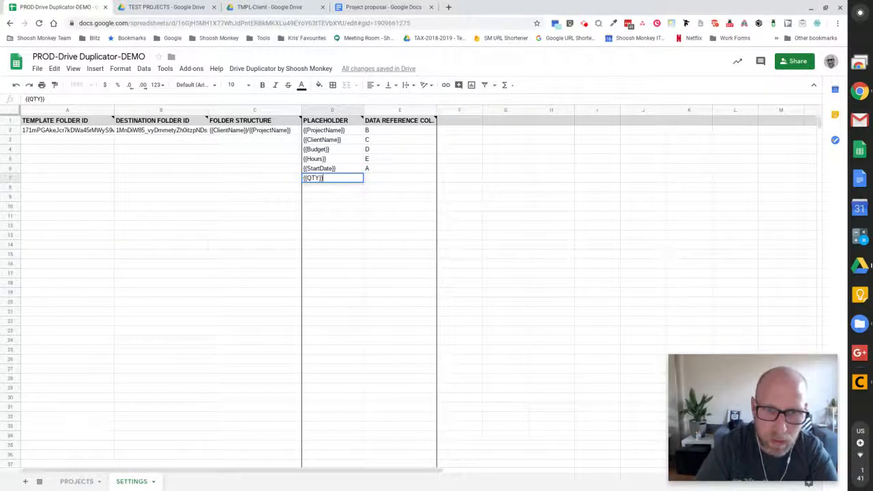
key("Return")
type("{{")
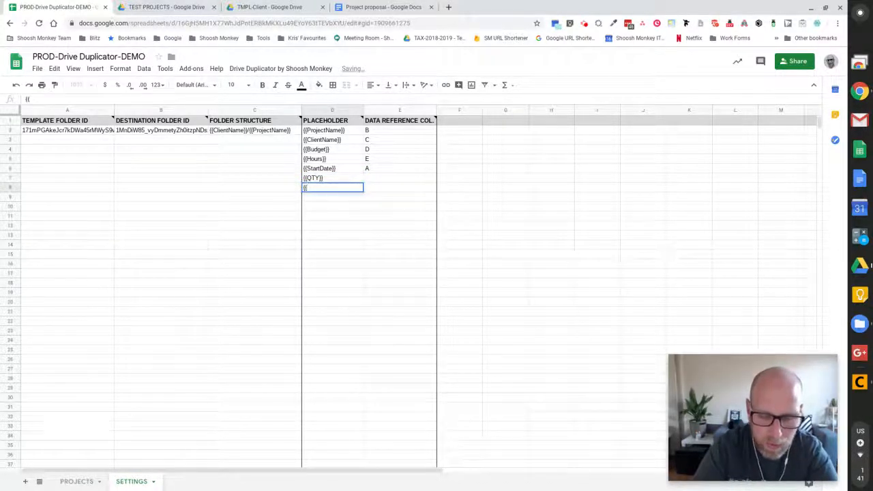
type("Produc")
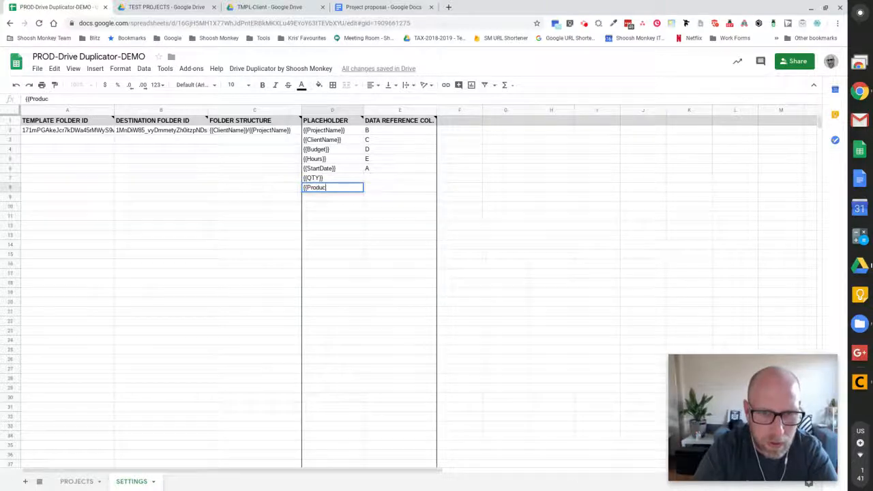
type("ts}}")
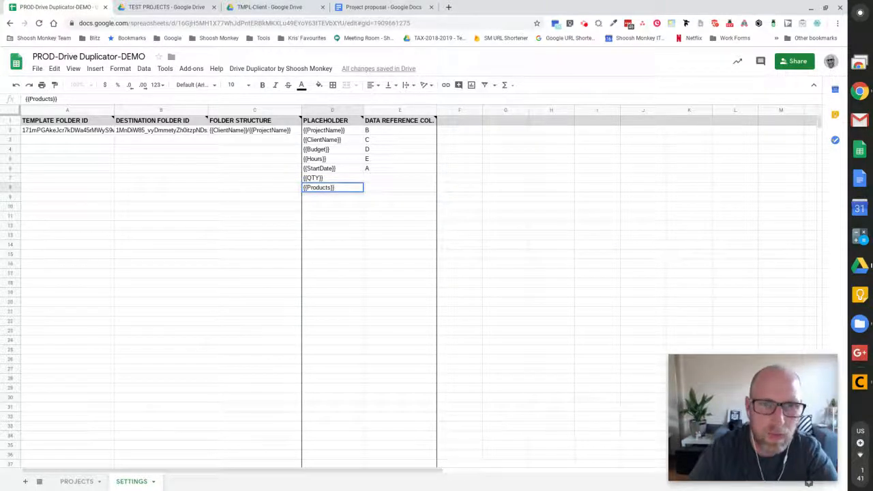
Review the column-letter mapping for {{ProjectName}} and the E1 header note.
left_click(375, 133)
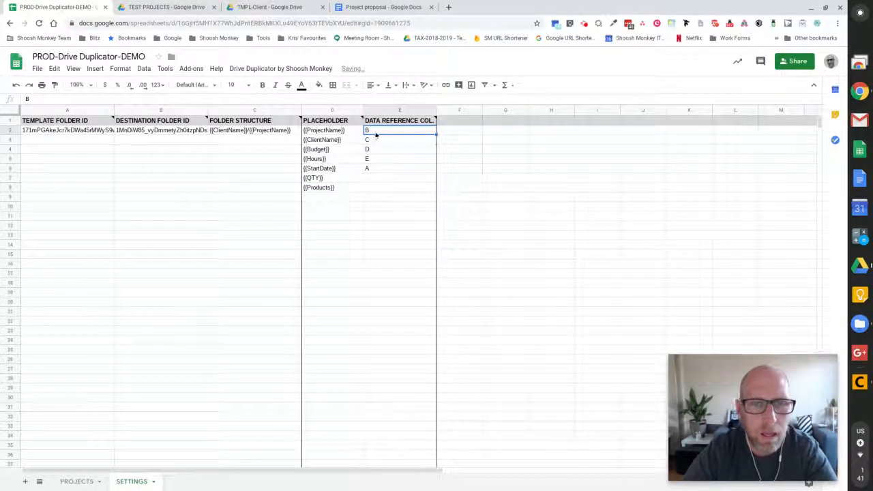
mouse_move(414, 125)
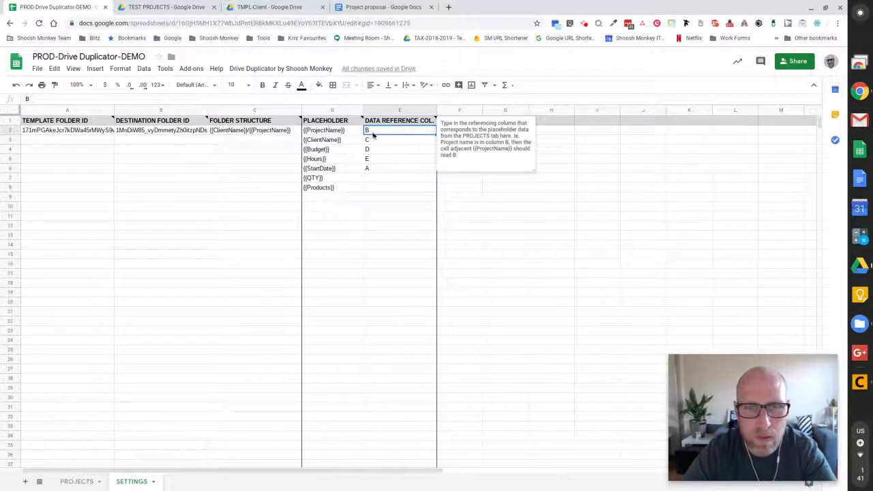
left_click(336, 133)
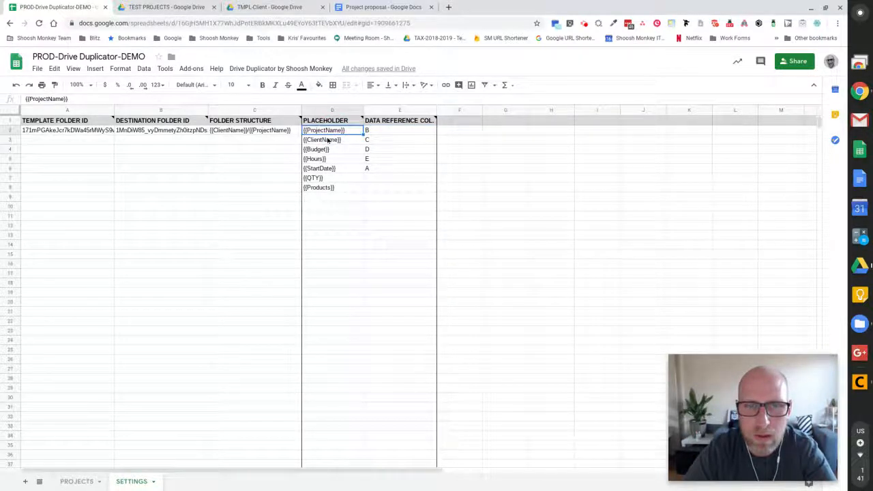
left_click(327, 141)
left_click(329, 132)
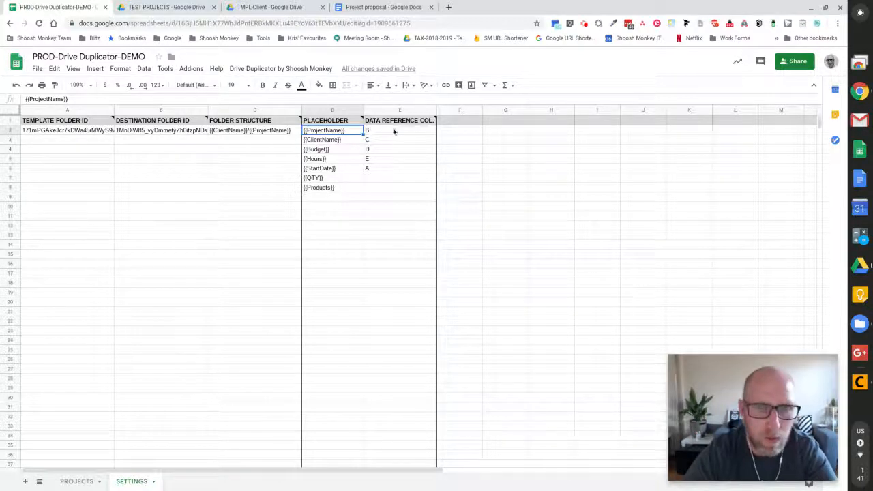
Check which PROJECTS columns hold PROJECT NAME, CLIENT, QTY and Products.
left_click(80, 481)
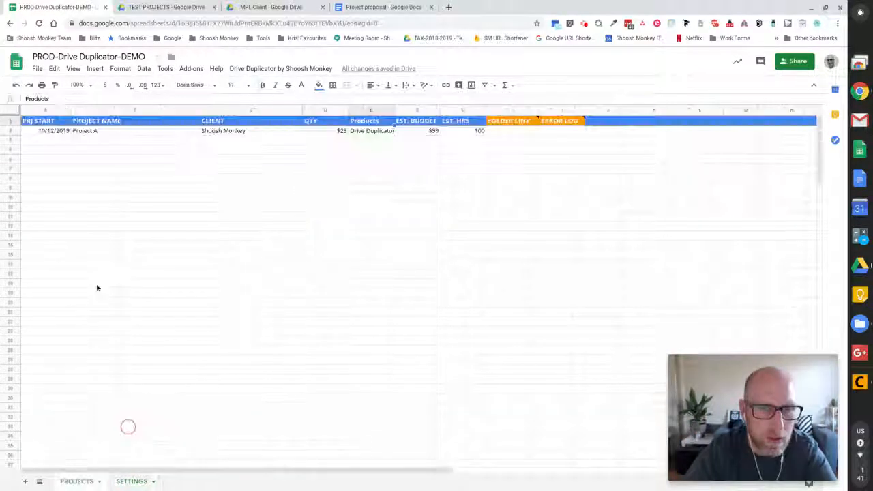
left_click(125, 112)
left_click(259, 111)
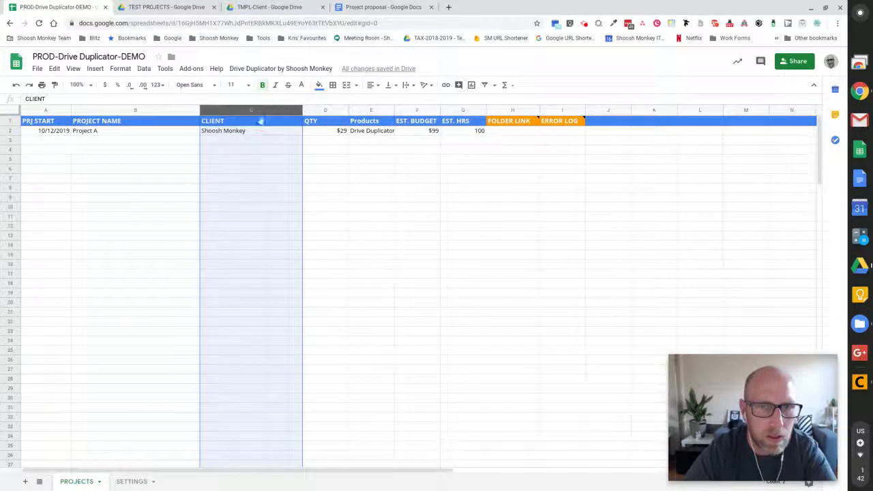
left_click(326, 112)
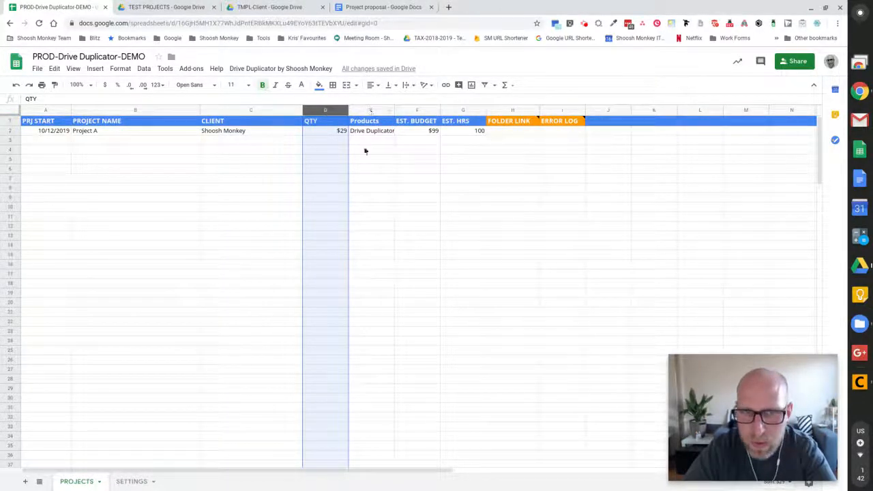
left_click(372, 111)
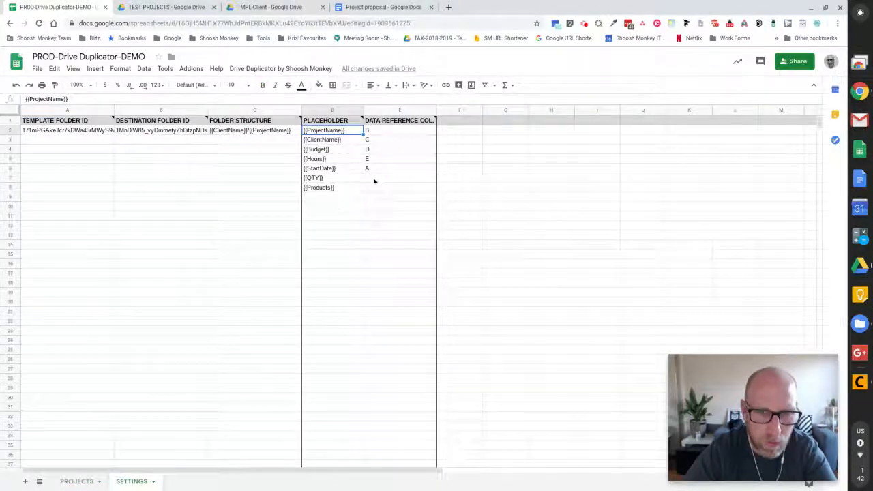
Map {{QTY}} to column D and {{Products}} to column E.
left_click(374, 179)
key("Up")
type("d")
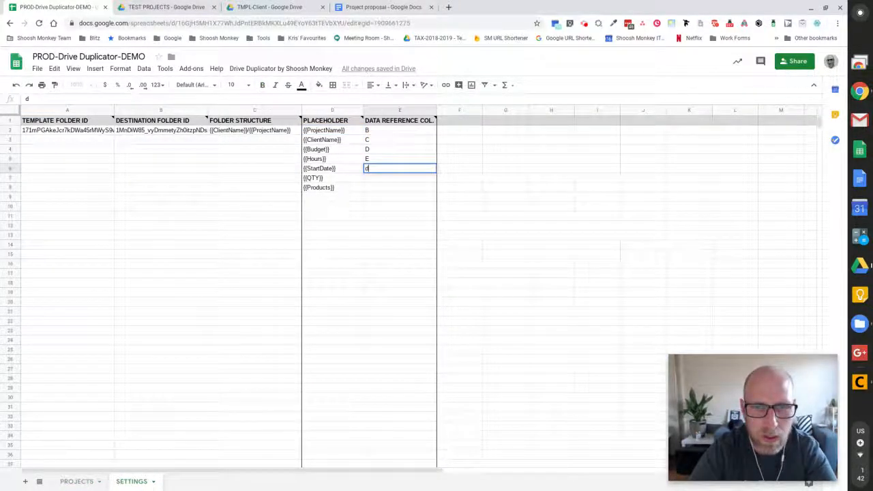
key("Escape")
left_click(374, 181)
type("D")
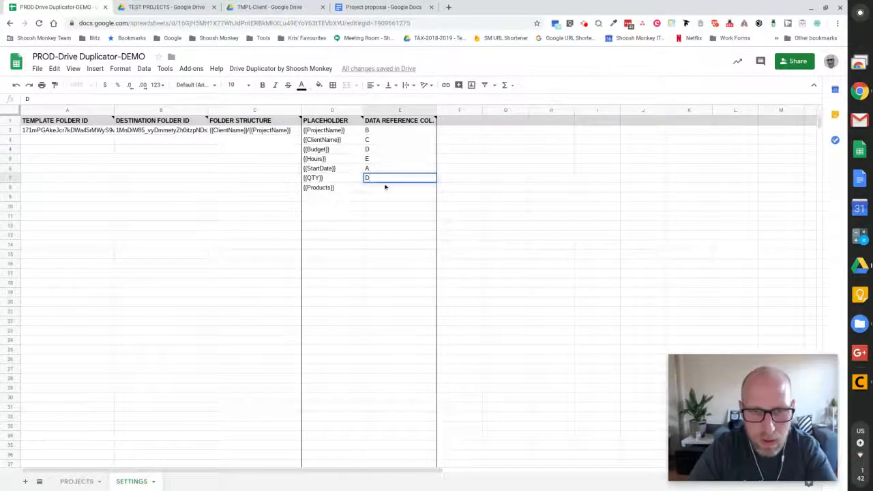
key("Return")
type("E")
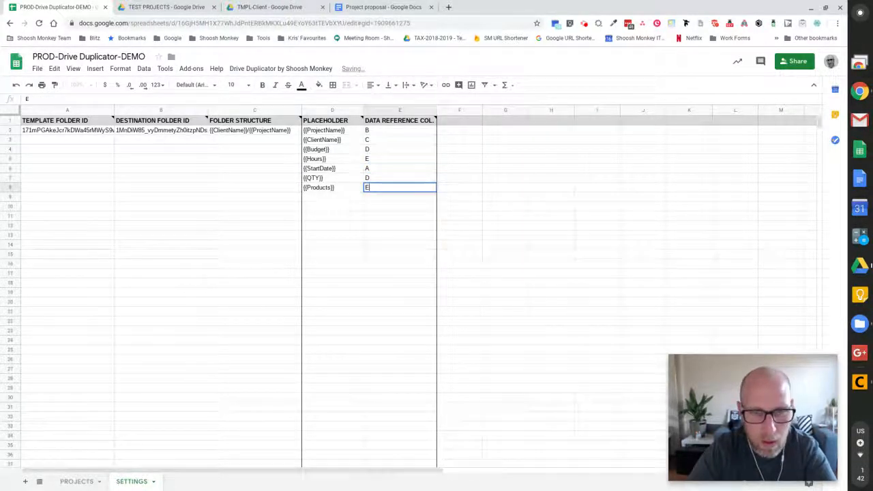
key("Return")
Map {{Budget}} to column F and {{Hours}} to G, then copy the {{ProjectName}} placeholder.
left_click(374, 160)
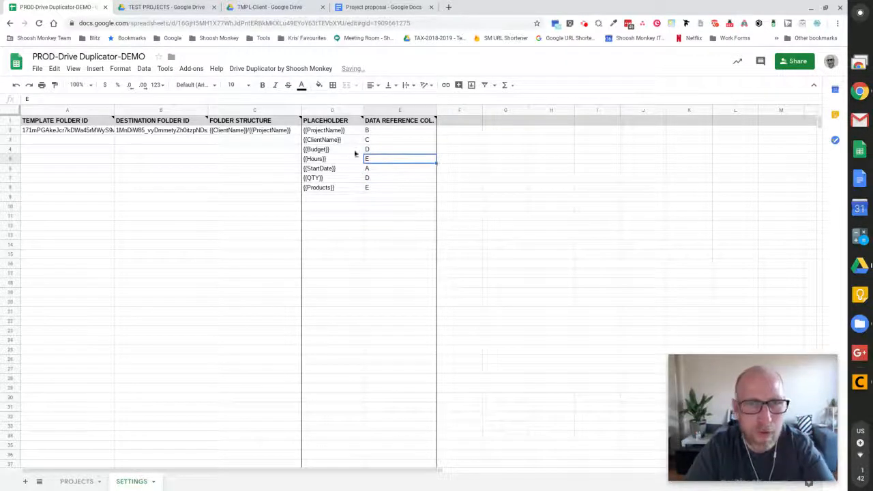
left_click(77, 481)
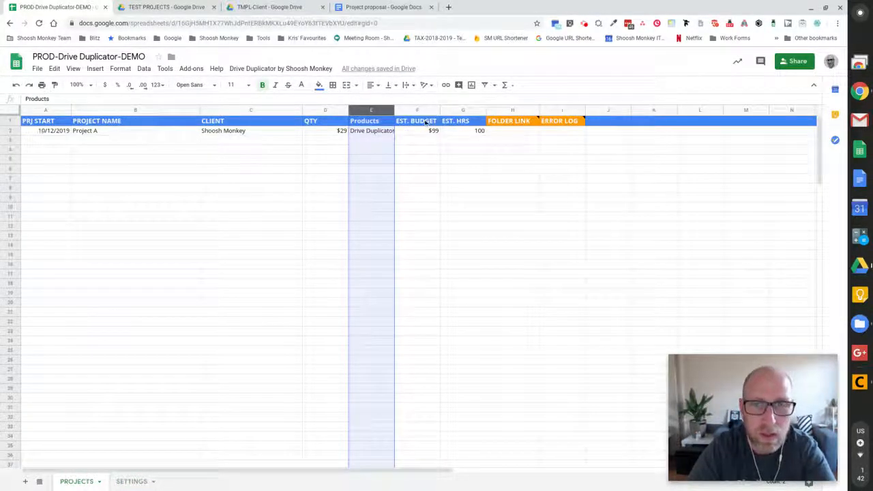
left_click(124, 481)
left_click(388, 150)
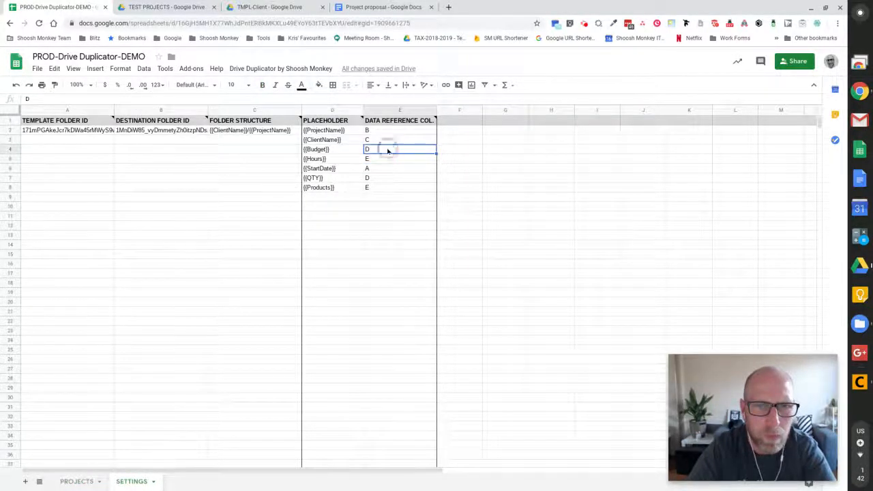
type("F")
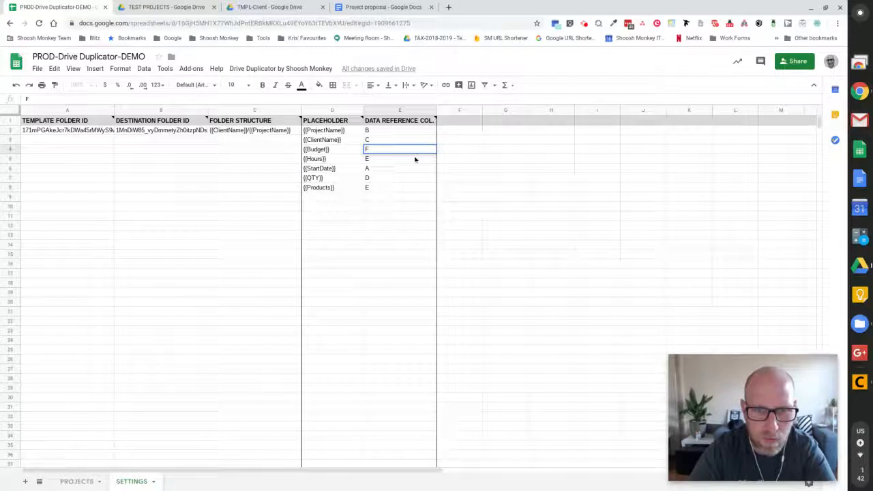
key("Return")
type("G")
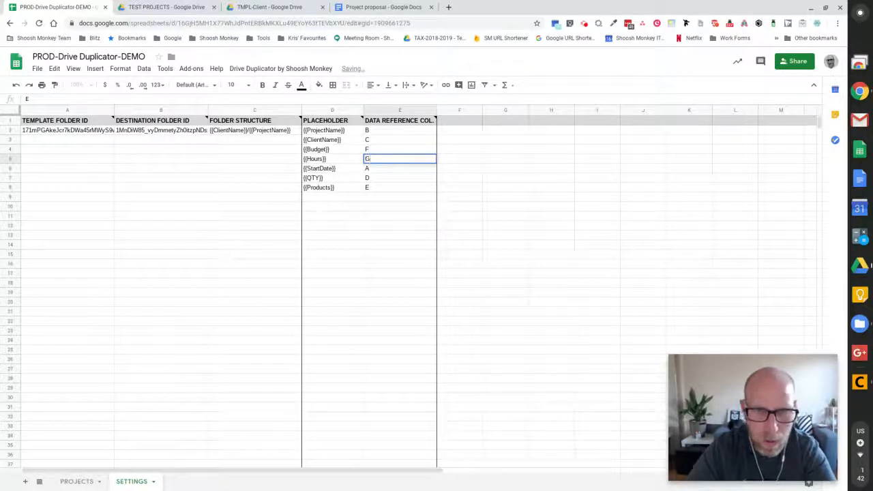
key("Return")
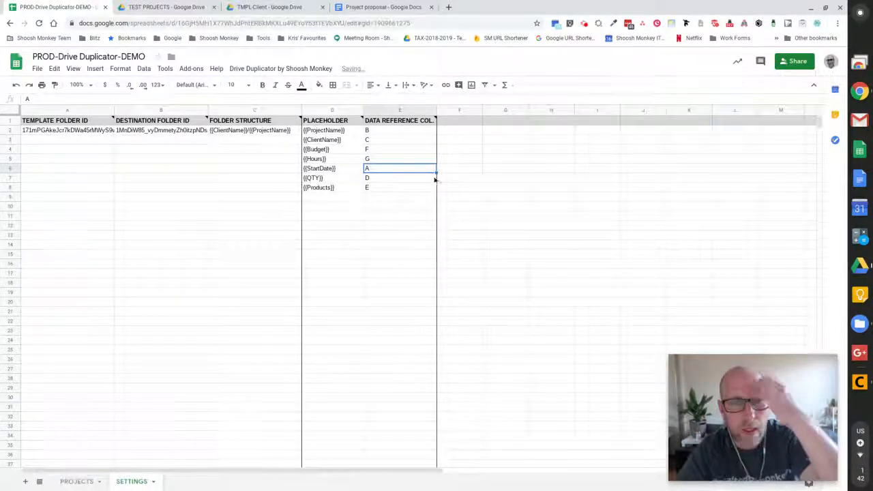
left_click(321, 131)
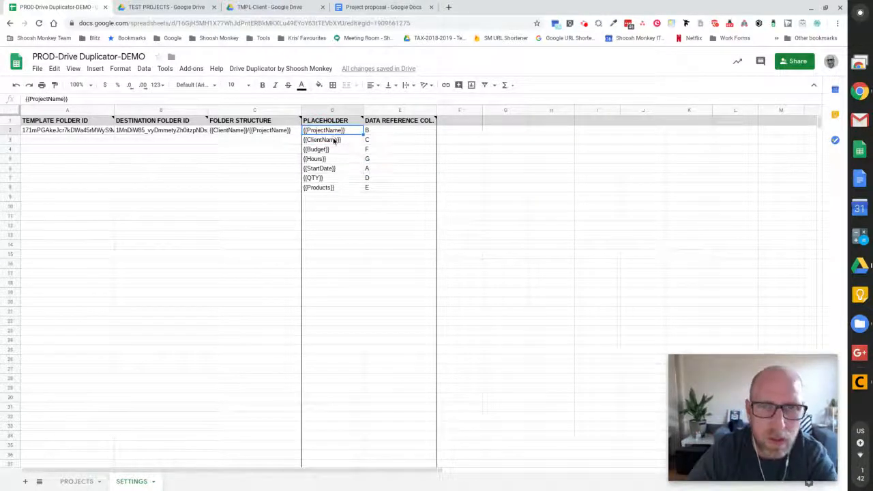
key("ctrl+c")
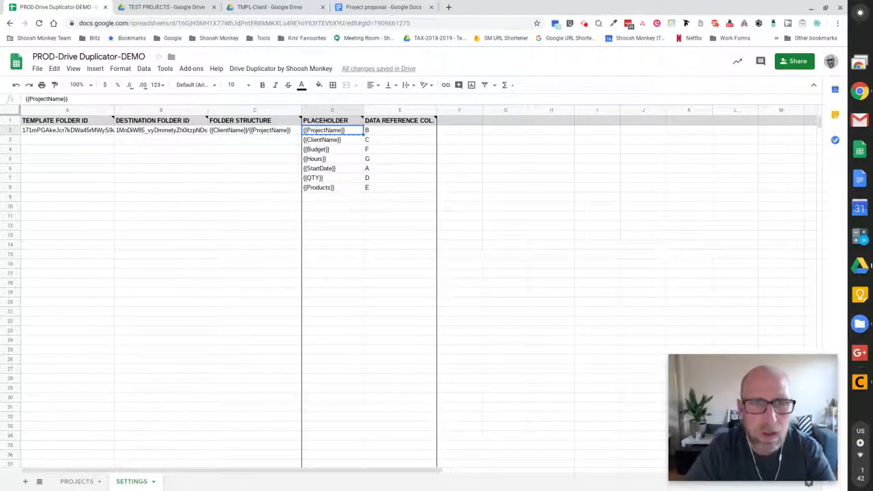
left_click(366, 6)
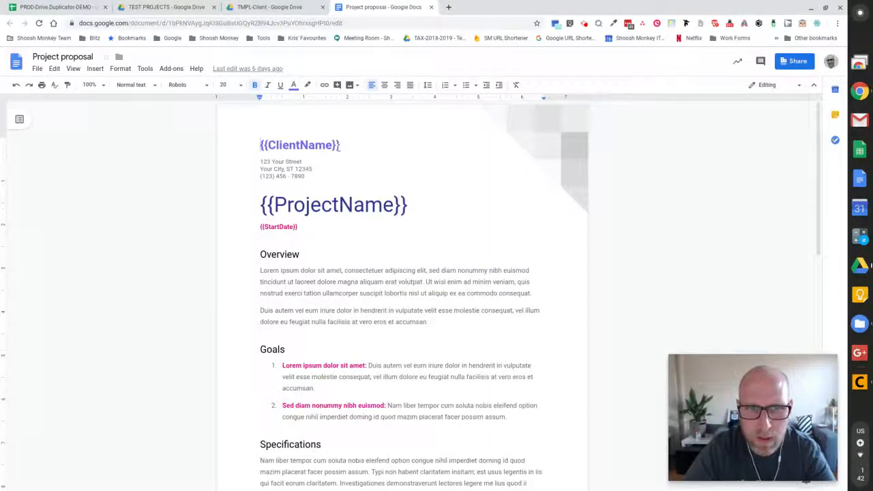
left_click(341, 145)
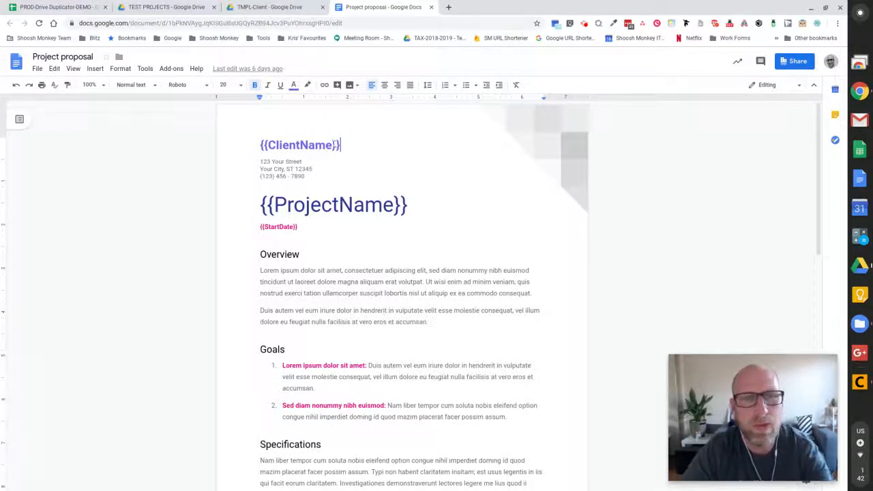
triple_click(262, 226)
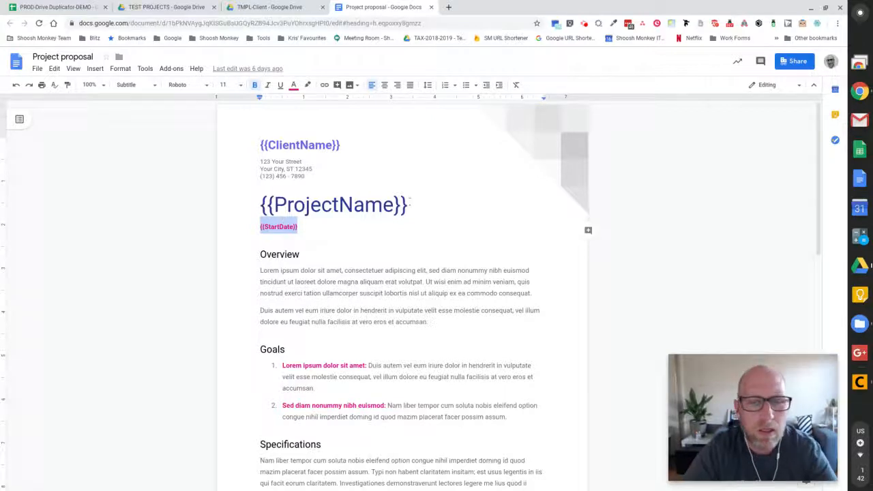
triple_click(249, 205)
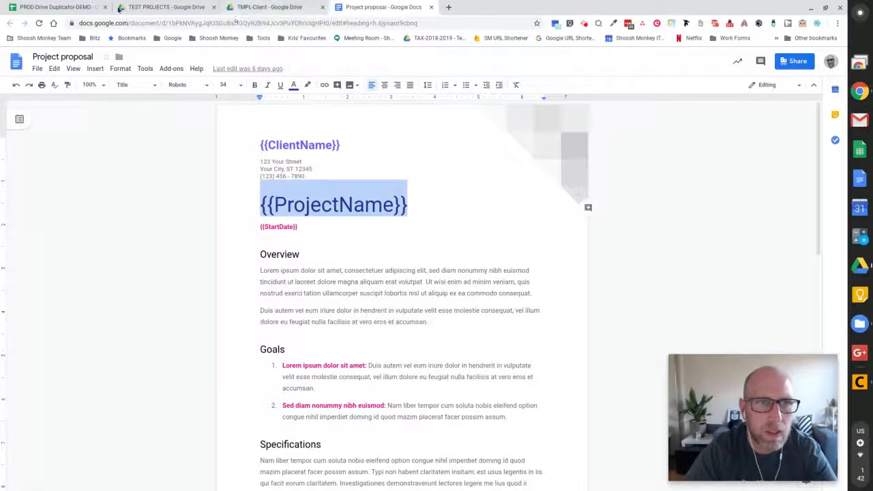
left_click(68, 8)
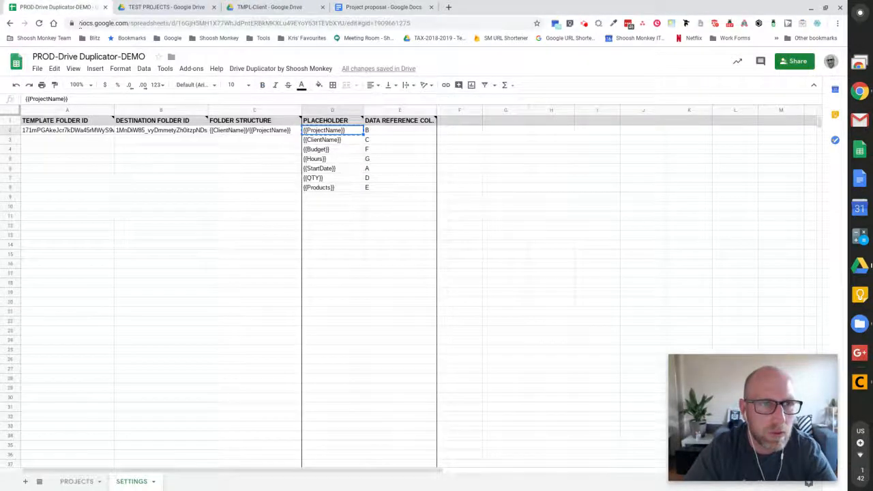
Paste the {{QTY}} and {{Products}} placeholders on new lines below {{StartDate}} in the proposal.
left_click(332, 180)
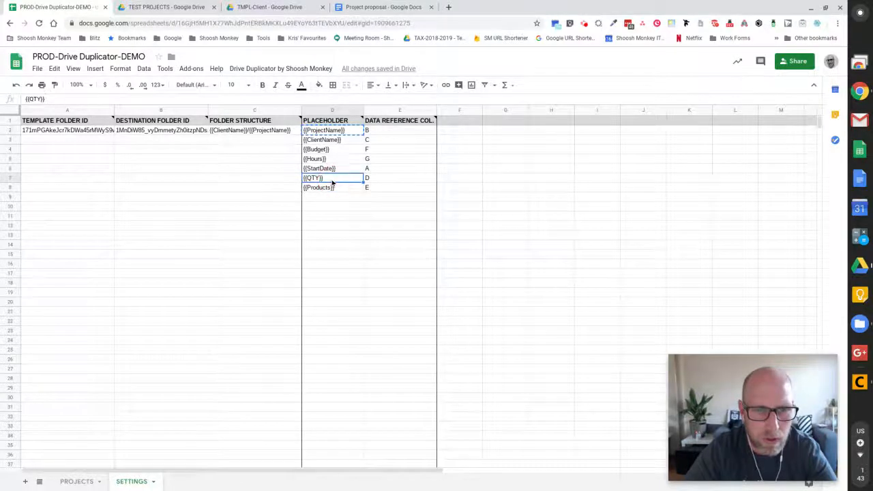
left_click(345, 190, "shift")
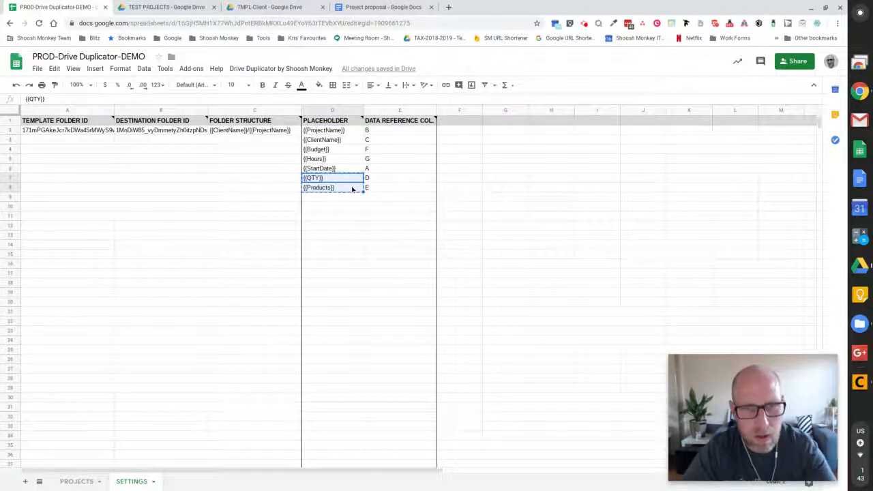
left_click(373, 7)
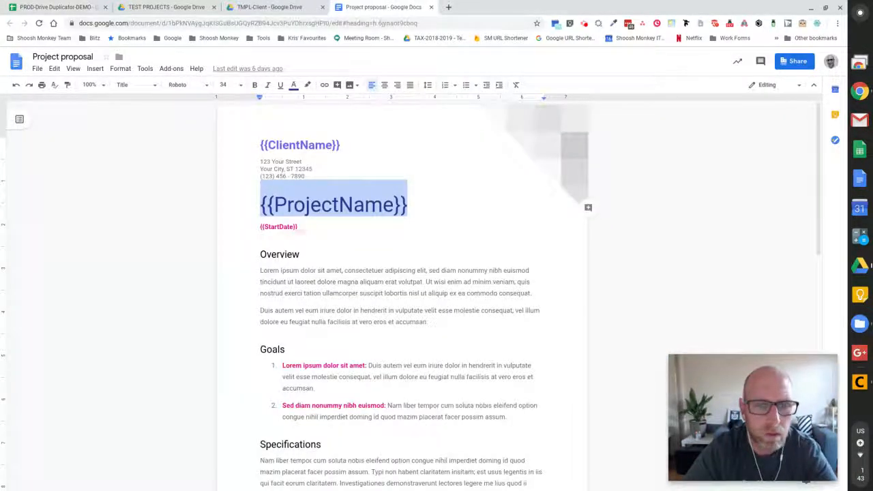
left_click(303, 229)
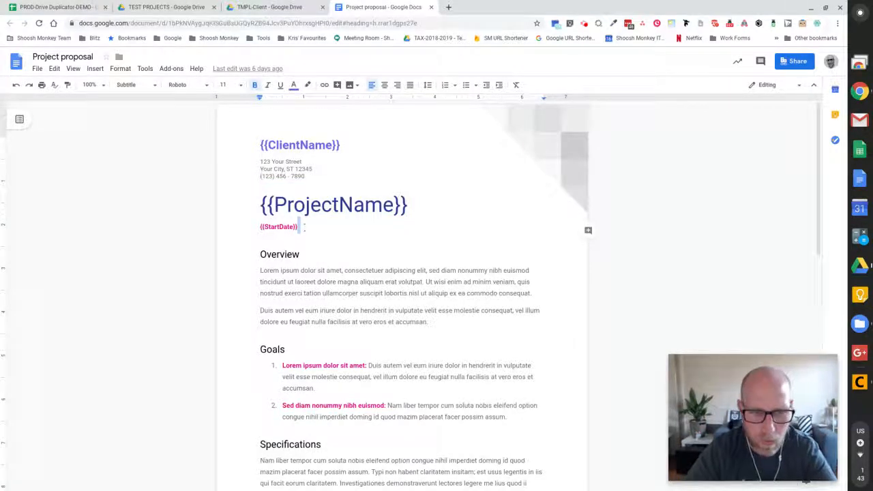
key("Return")
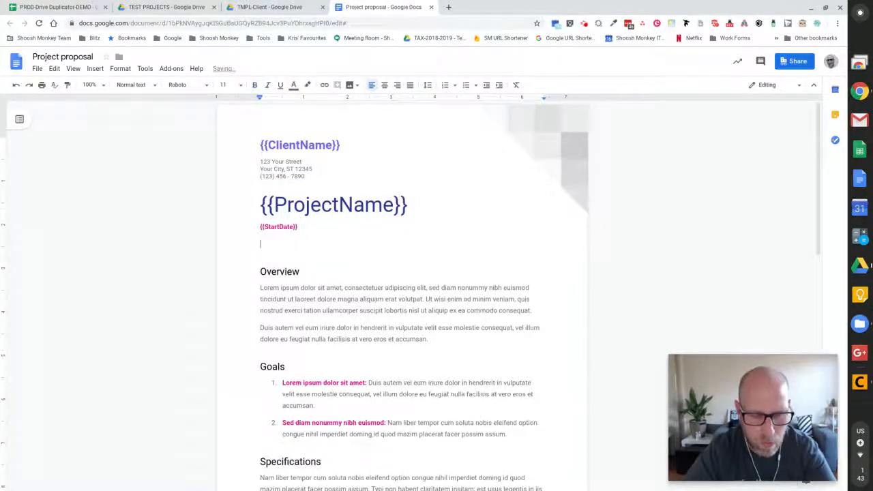
key("ctrl+v")
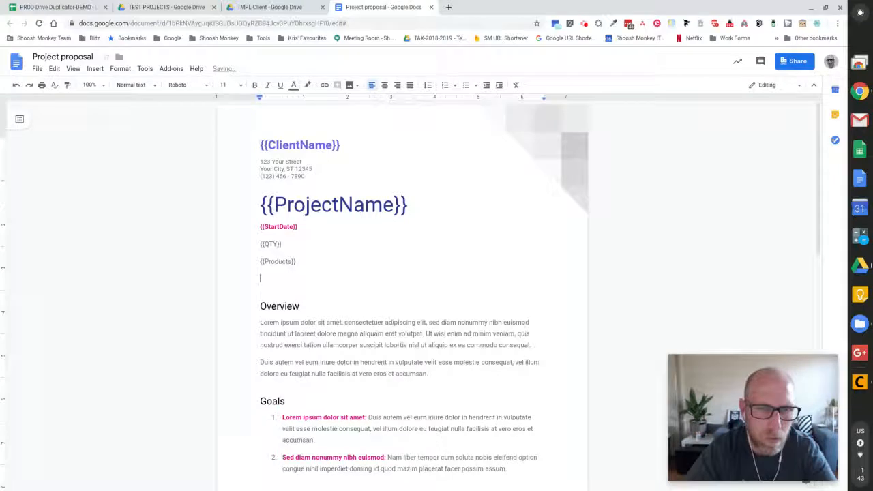
Label the start date line 'Start Date:'.
left_click(260, 244)
left_click(261, 227)
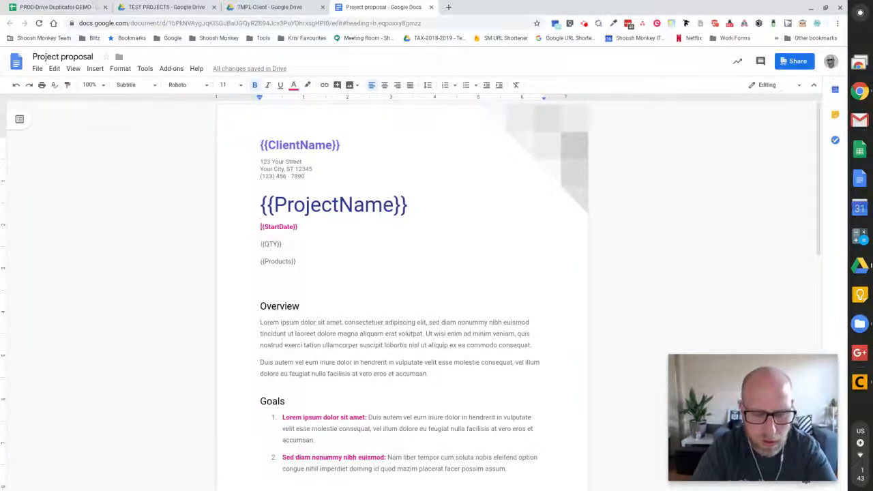
type("Quanti")
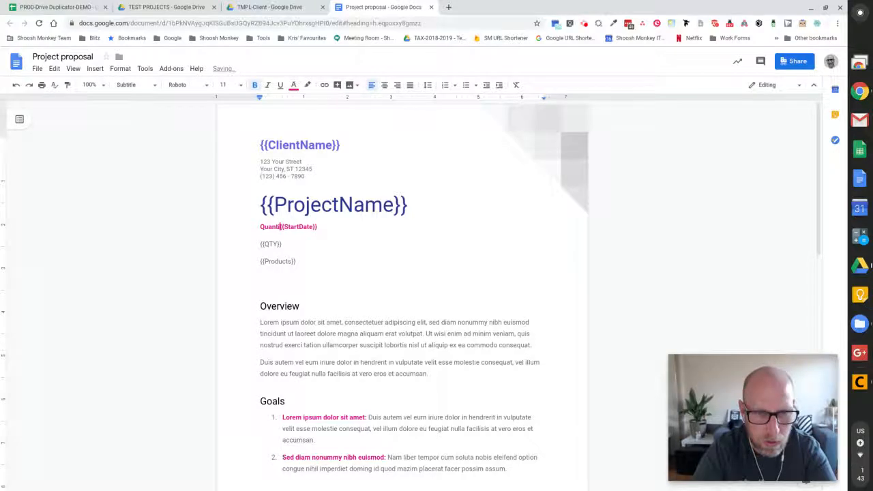
key("BackSpace")
key("BackSpace")
key("BackSpace")
key("BackSpace")
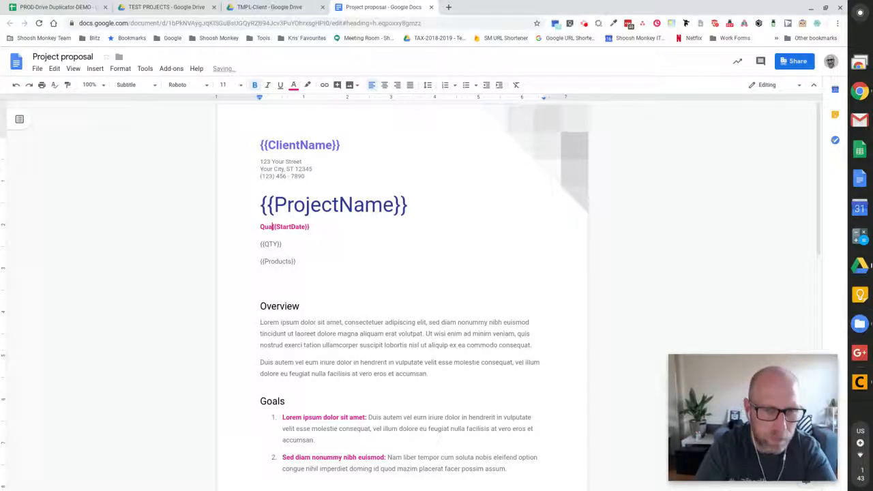
key("BackSpace")
key("BackSpace")
type("Start ")
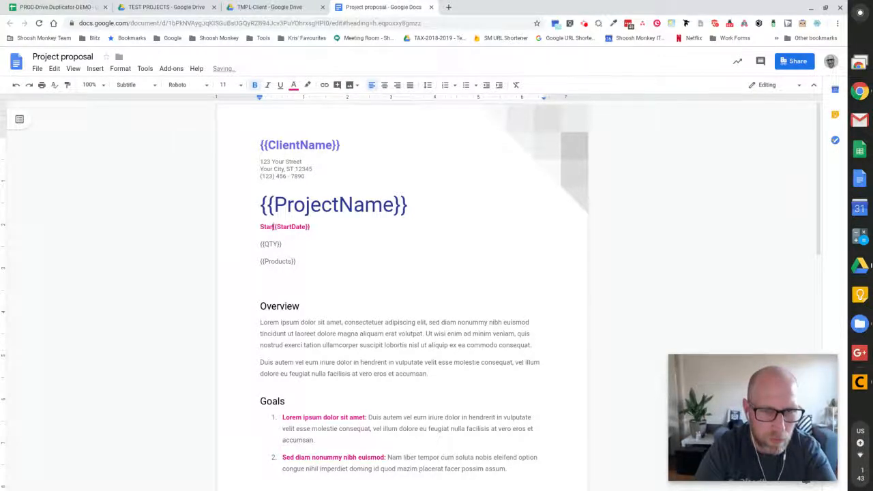
type("DAte:")
key("Left")
key("Left")
key("Left")
key("Left")
key("BackSpace")
type("a")
key("Down")
key("Down")
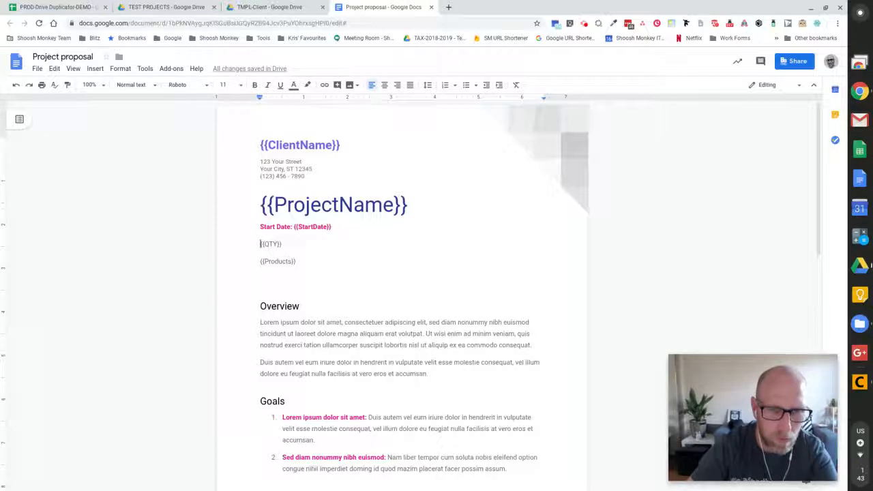
Label the placeholder lines 'Quantity:' and 'Product Name:'.
left_click(259, 243)
type("Quantity")
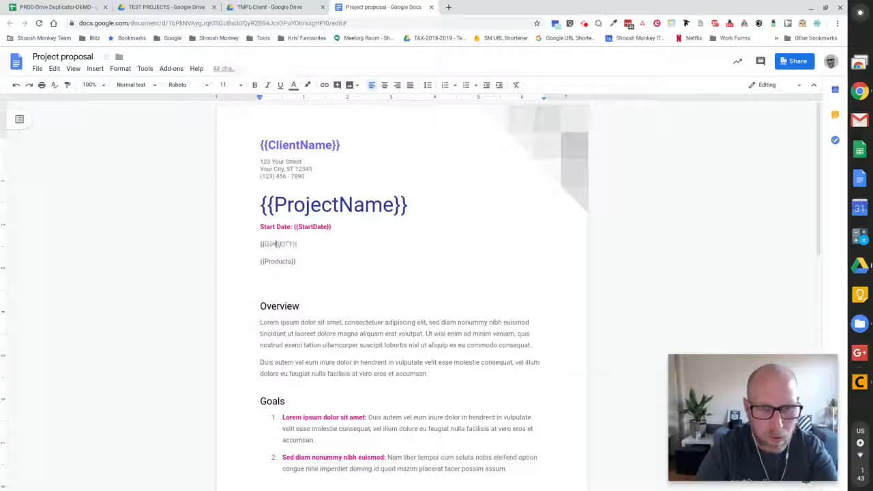
type(":")
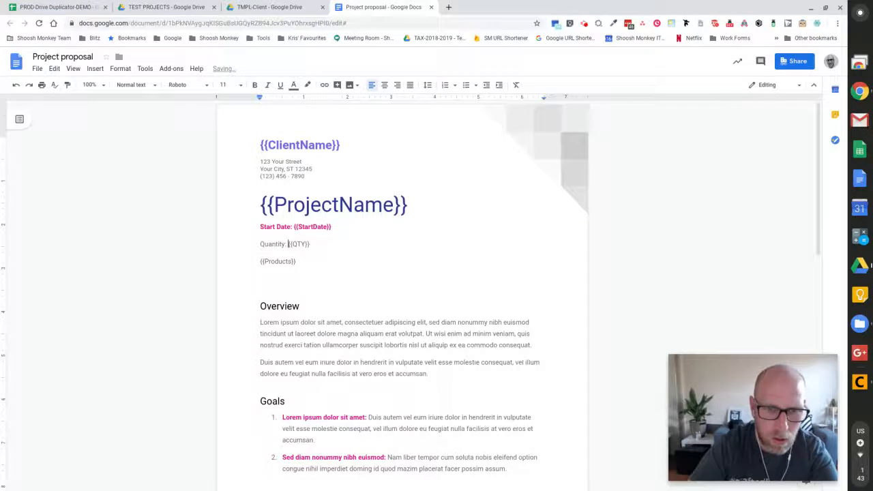
left_click(261, 261)
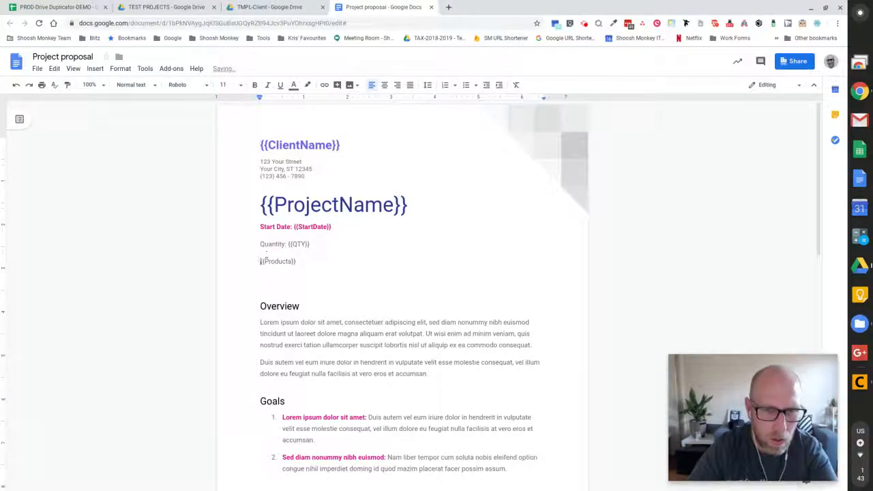
type("Product Name: ")
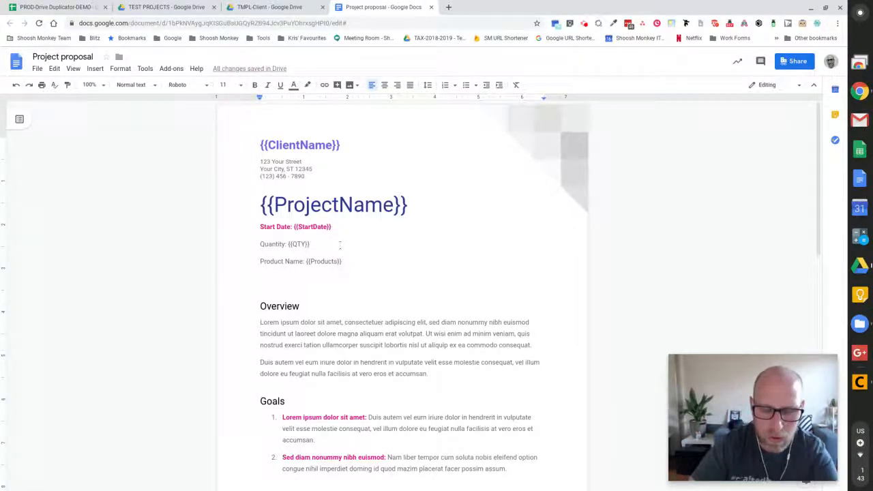
type("  /")
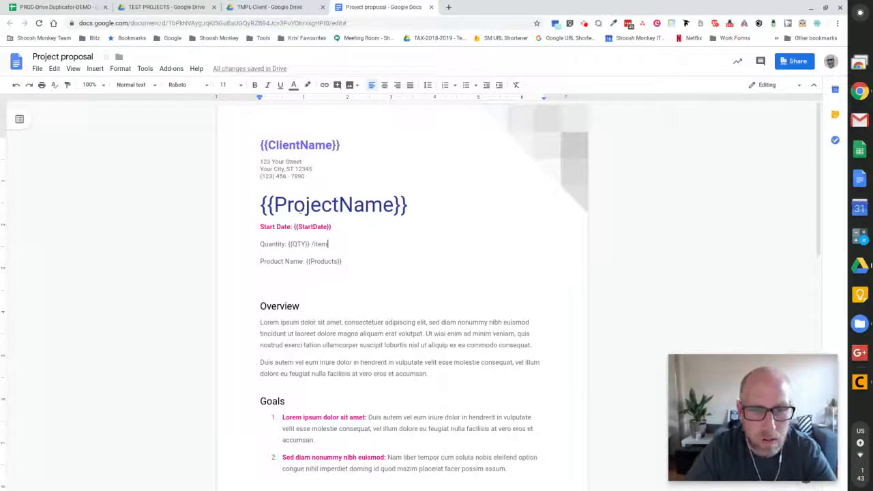
Replace 'amet' in the Overview with {{ProjectName}} and return to the spreadsheet.
double_click(333, 322)
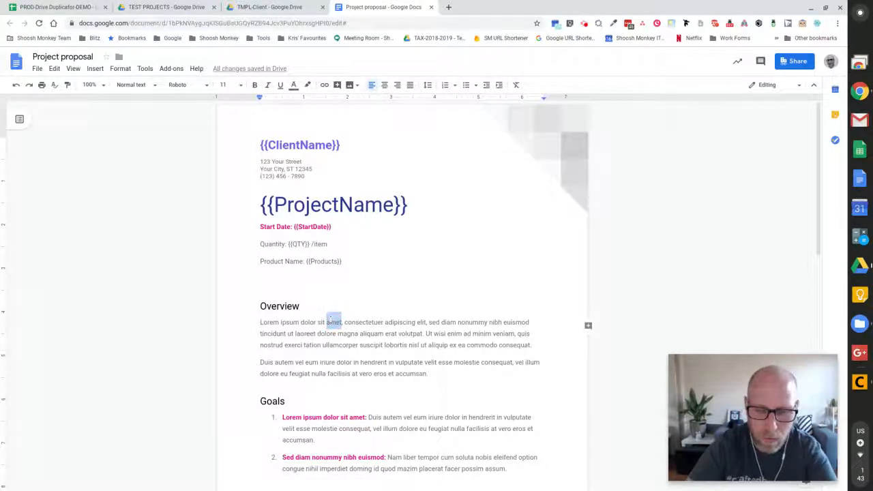
type("{{Projec")
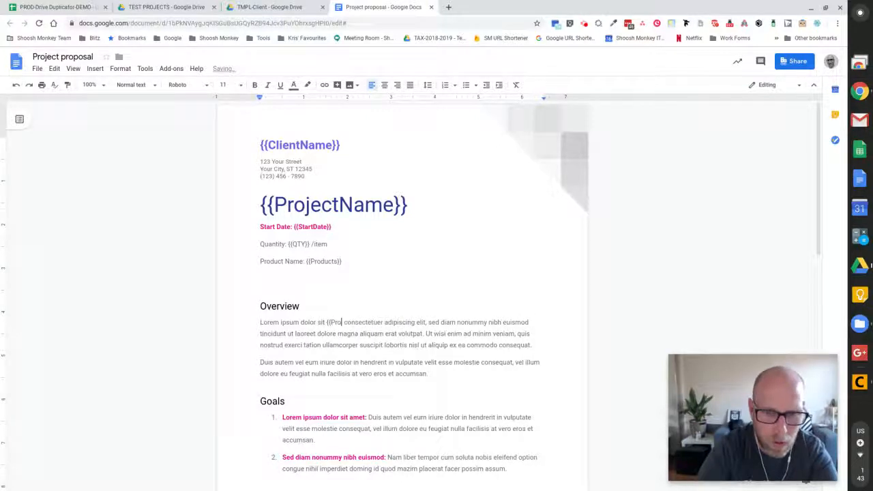
type("tName}}")
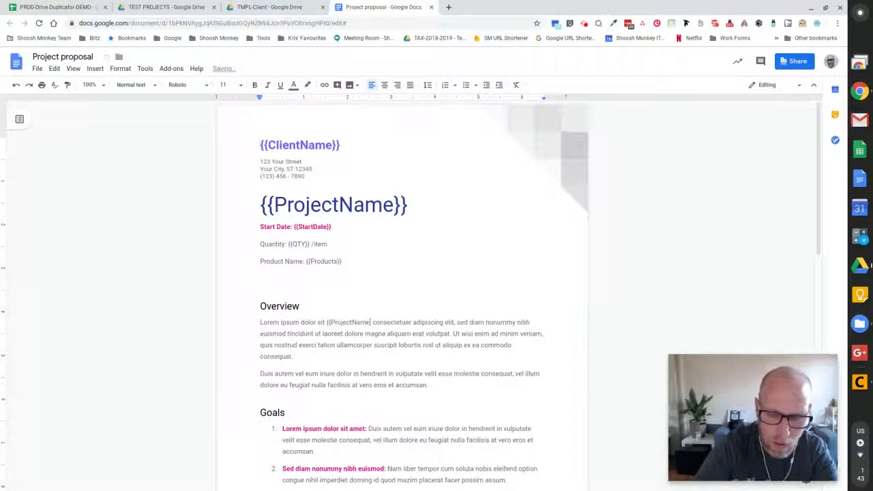
scroll(464, 365, "down", 1)
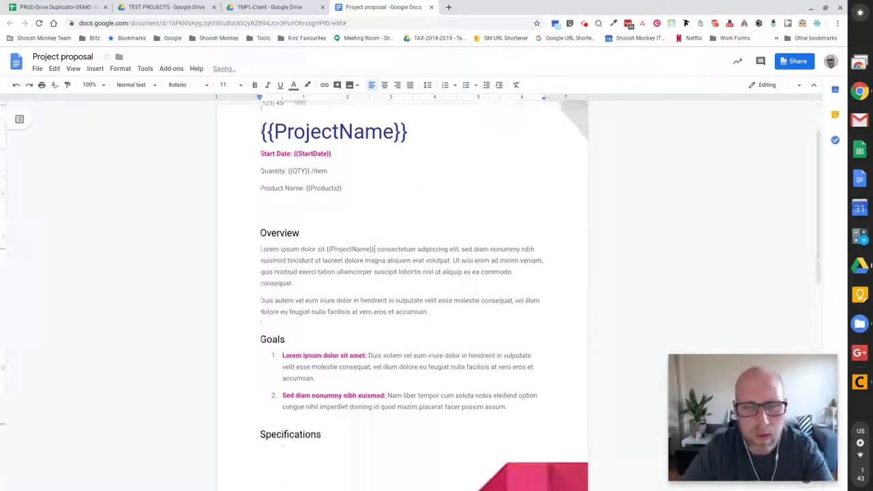
type(",")
left_click(440, 354)
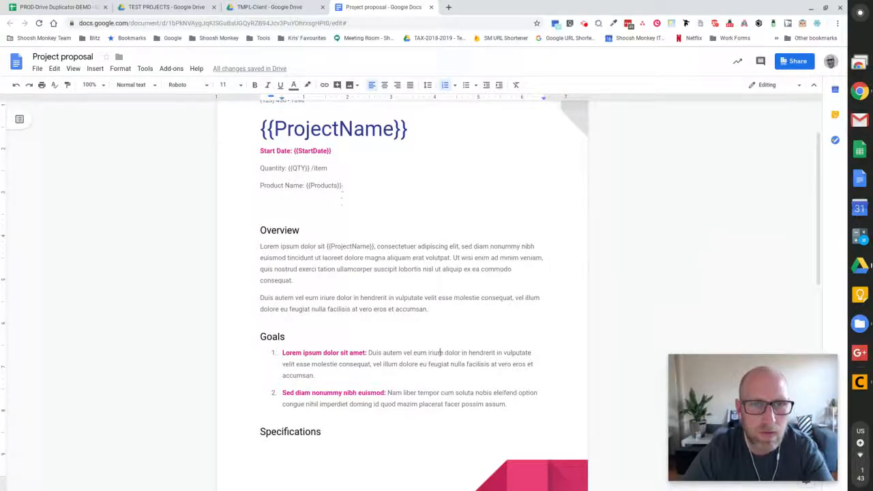
left_click(78, 8)
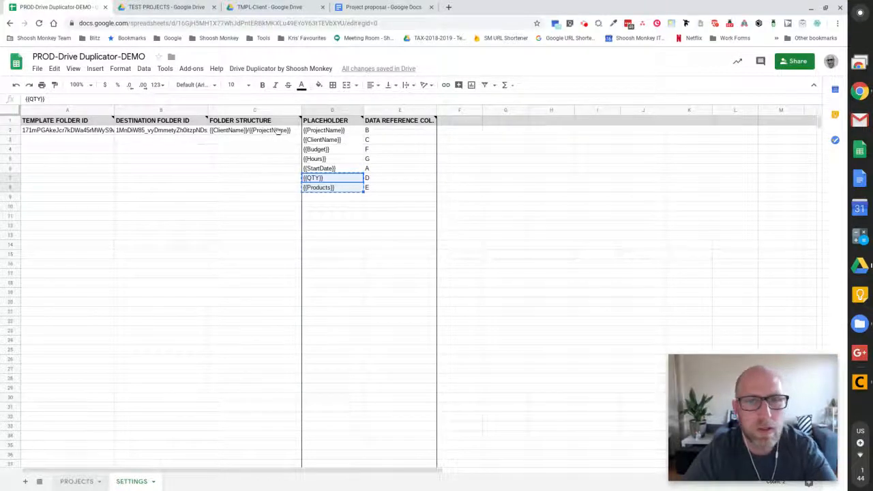
From the PROJECTS sheet, run the Drive Duplicator by Shoosh Monkey add-on's script.
left_click(77, 482)
left_click_drag(59, 130, 454, 215)
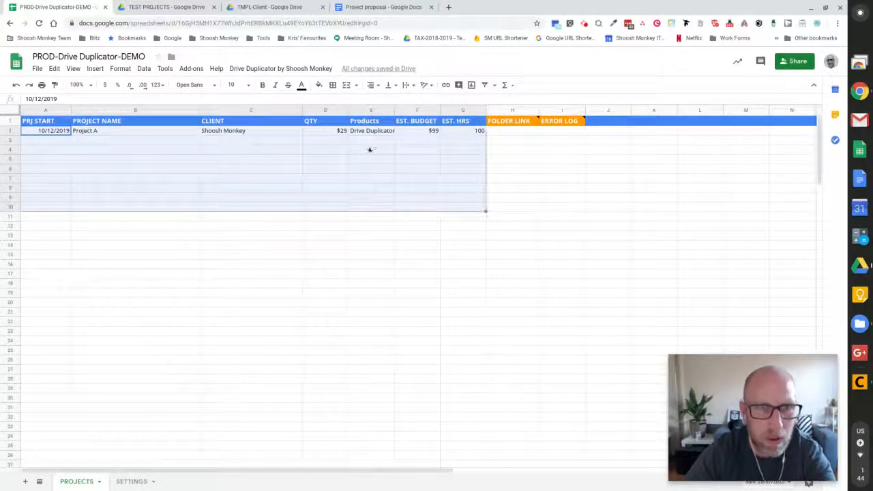
left_click(373, 149)
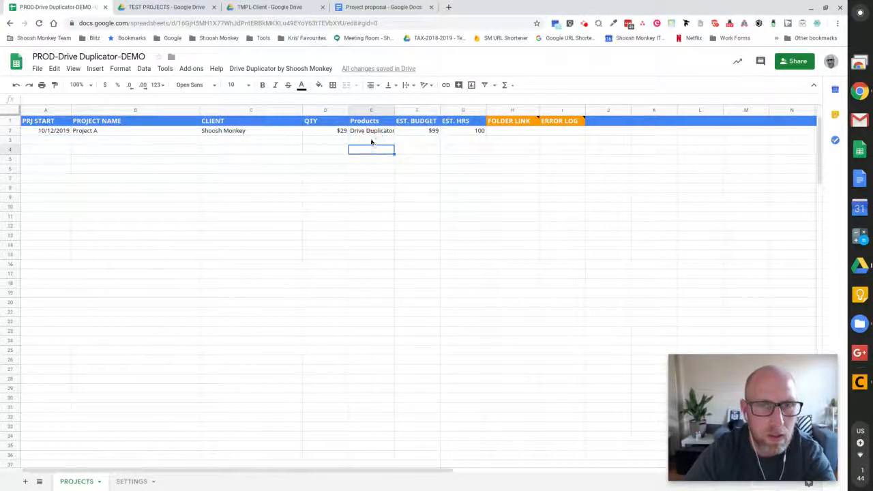
left_click(304, 70)
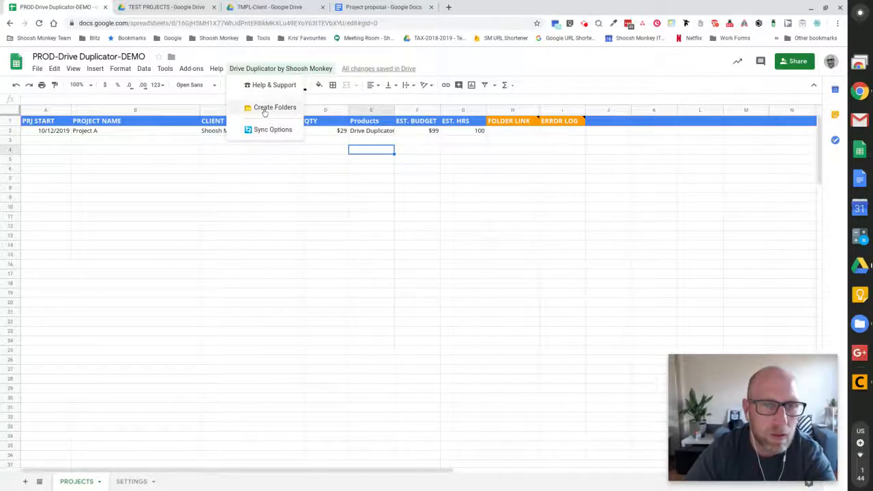
left_click(271, 132)
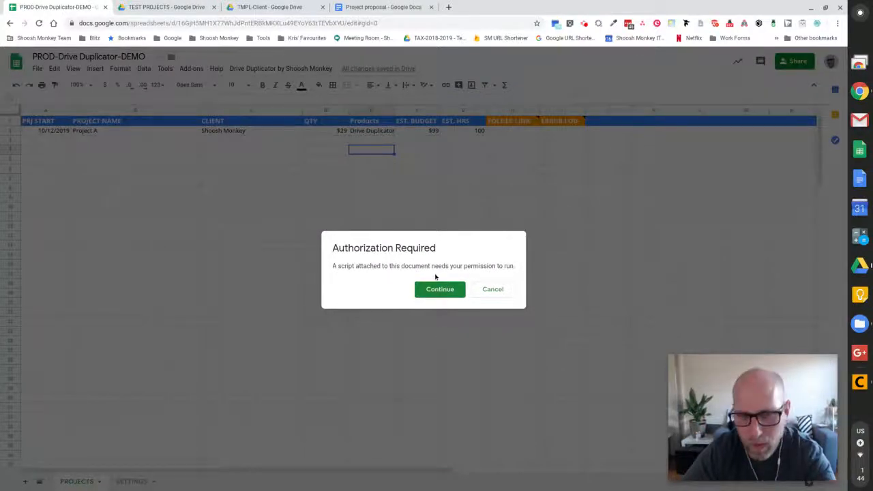
Begin authorization and pick the Google account for the add-on.
left_click(440, 290)
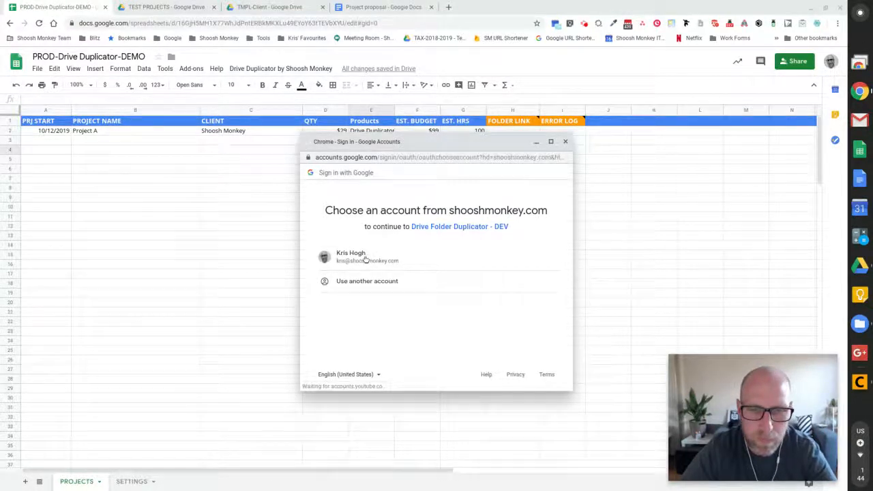
left_click(366, 260)
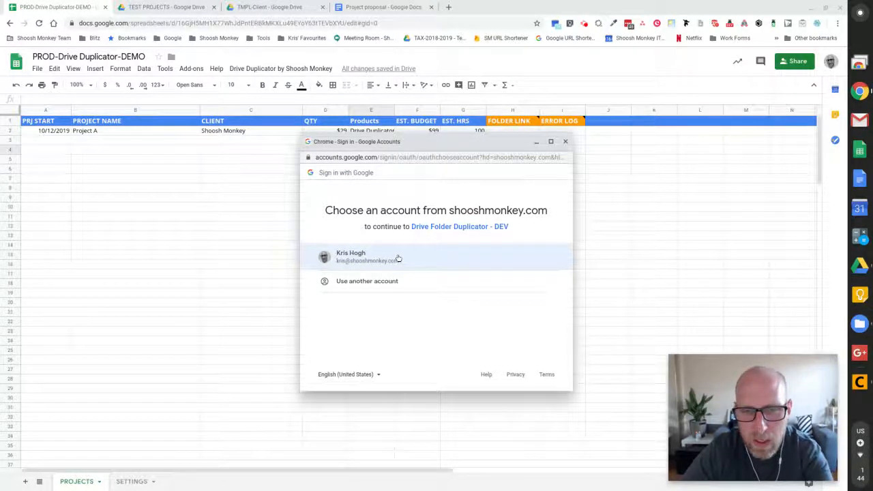
left_click(399, 258)
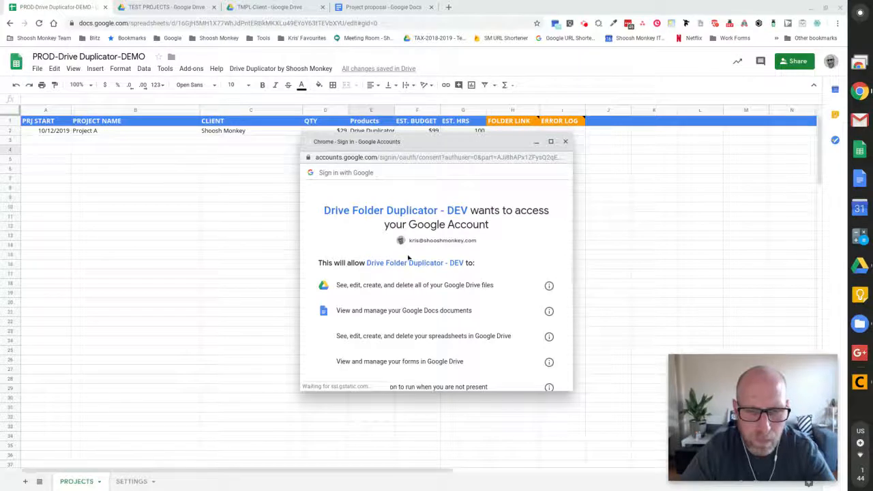
Allow Drive Folder Duplicator - DEV the permissions listed on the consent screen.
scroll(430, 259, "down", 1)
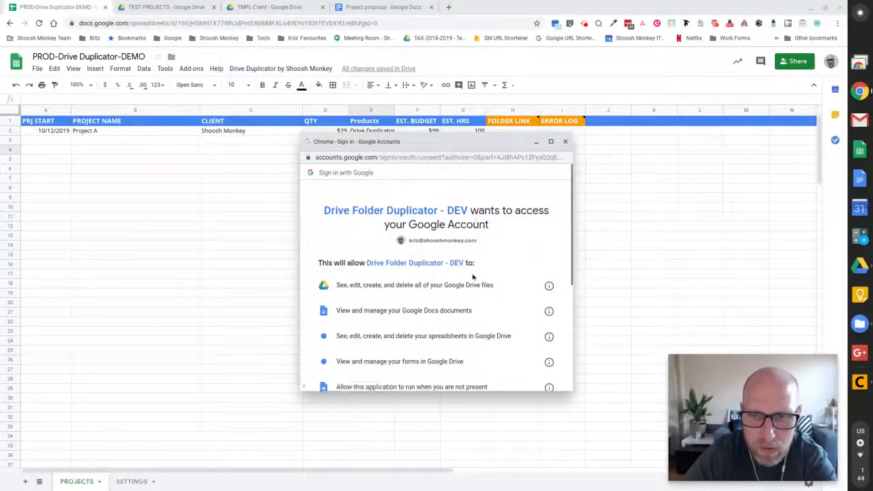
scroll(468, 267, "down", 1)
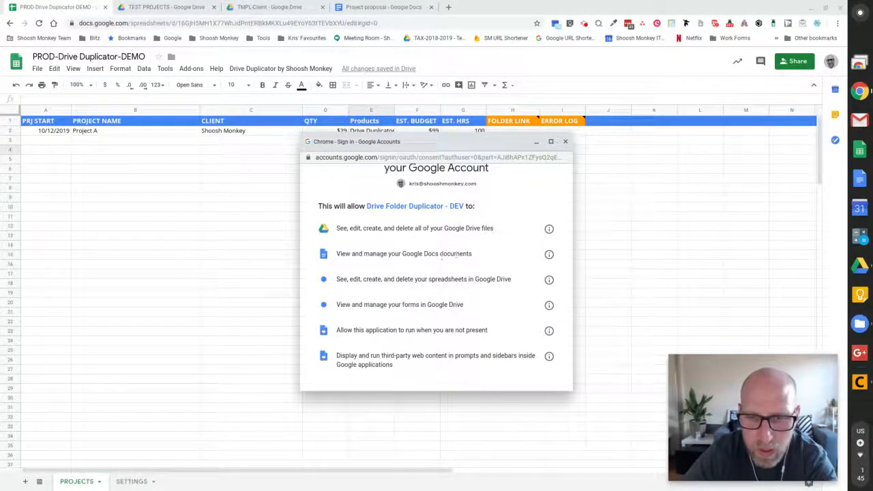
scroll(393, 289, "down", 1)
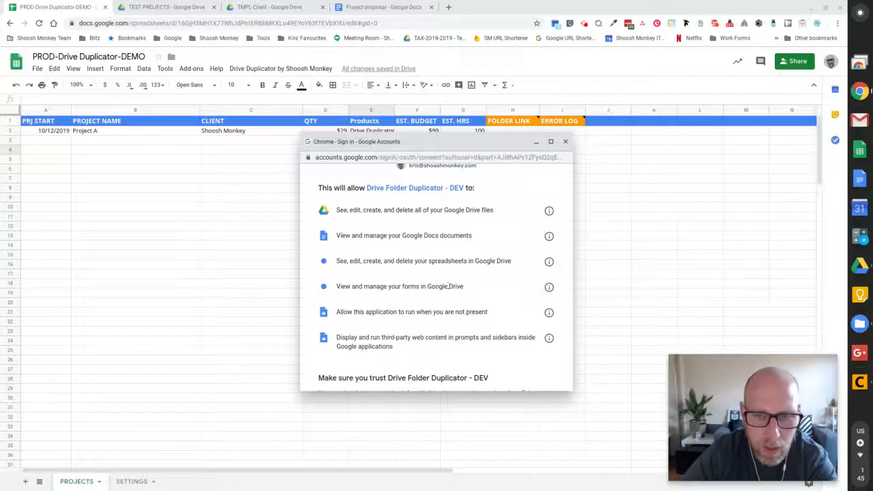
scroll(336, 293, "down", 1)
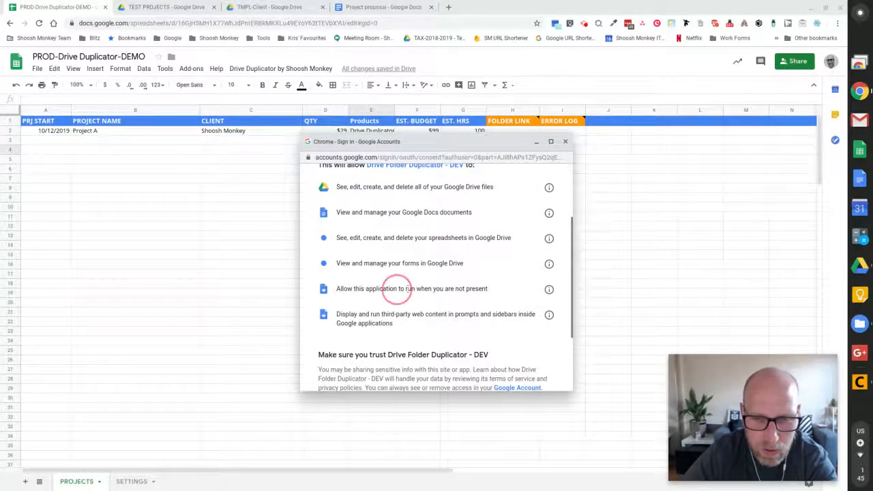
left_click_drag(337, 314, 396, 324)
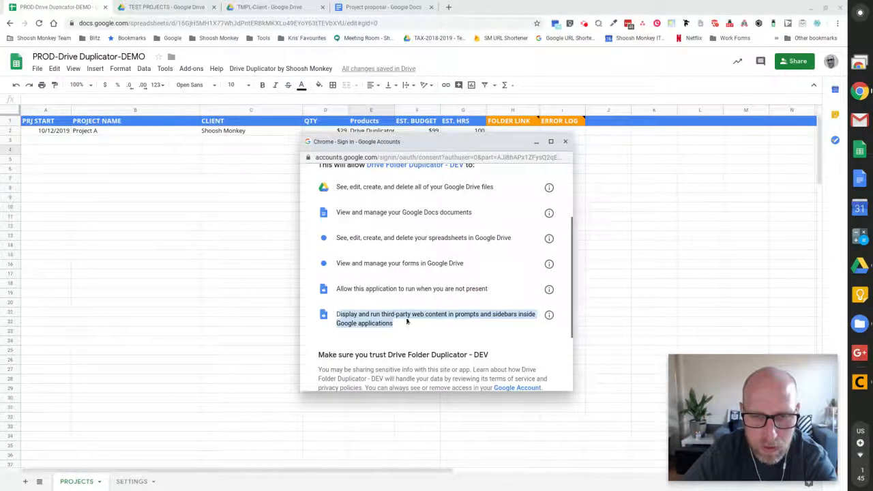
scroll(440, 304, "down", 1)
scroll(440, 304, "down", 3)
left_click(532, 330)
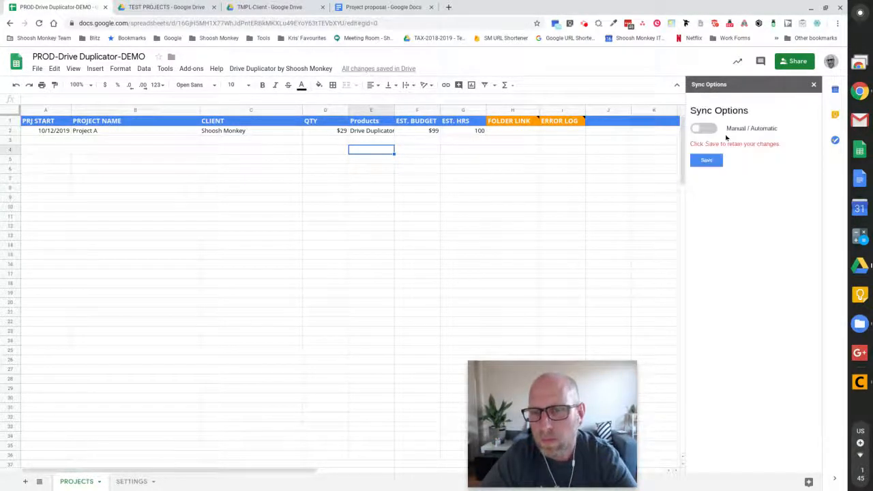
Close Sync Options, run Drive Duplicator's Create Folders for Project A, then switch to the TEST PROJECTS Drive tab.
double_click(733, 130)
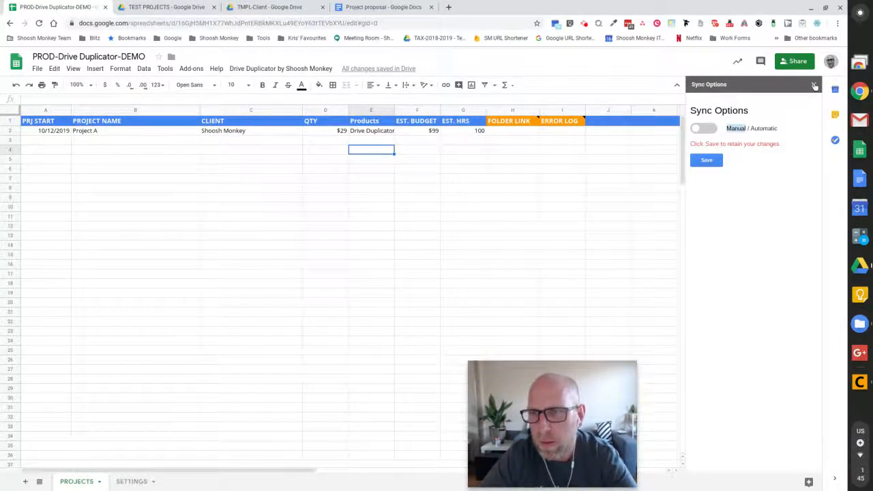
left_click(298, 69)
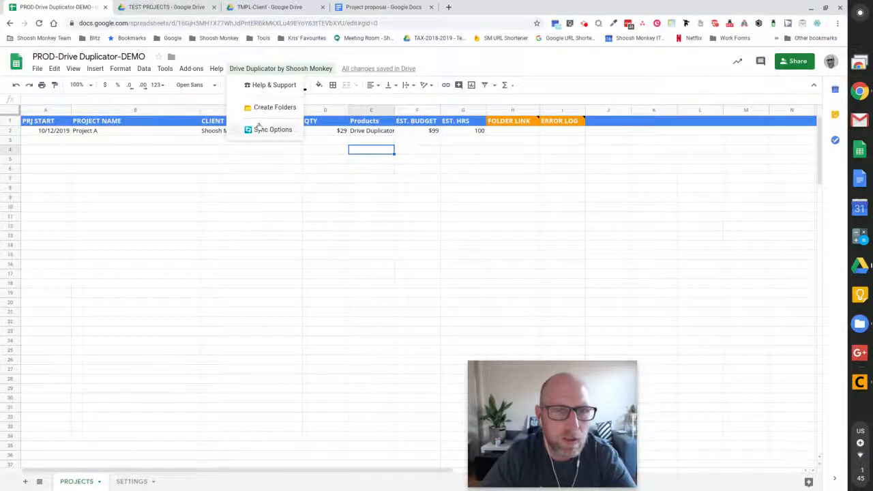
left_click(273, 109)
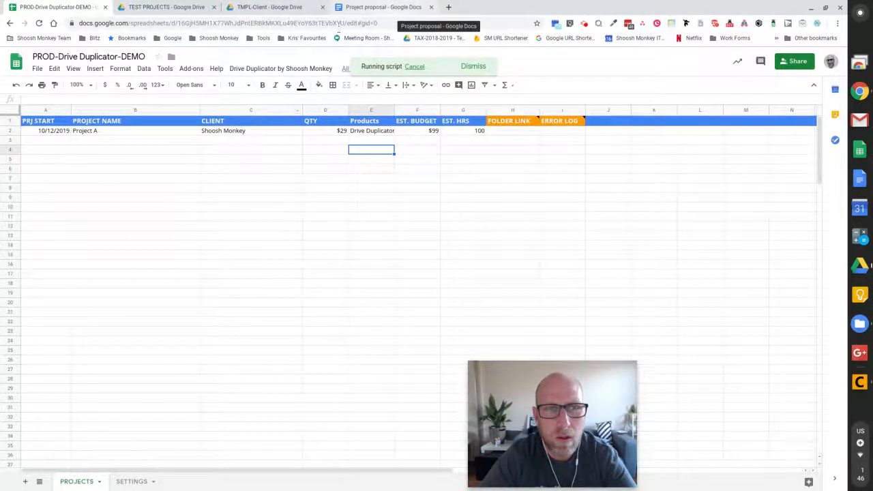
left_click(170, 8)
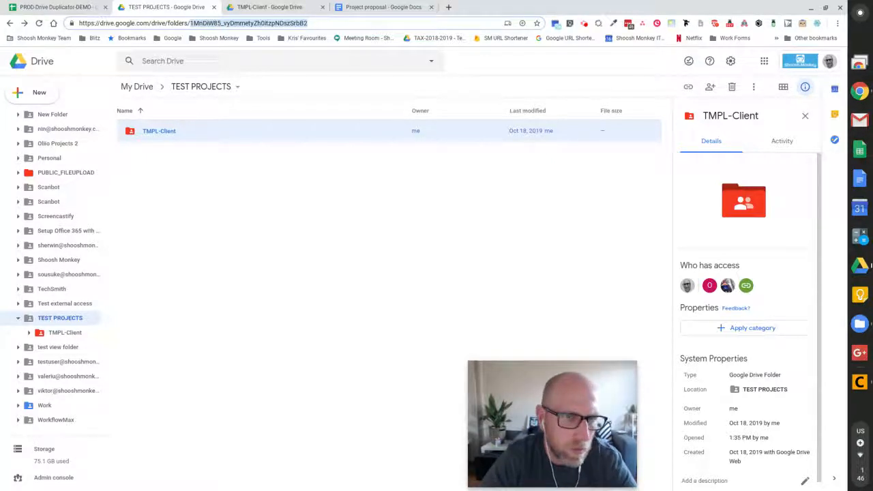
Browse Shoosh Monkey > Project A > Folder B and open the 'Folder B - Shoosh Monkey - P2' doc.
left_click(287, 182)
left_click_drag(492, 391, 665, 391)
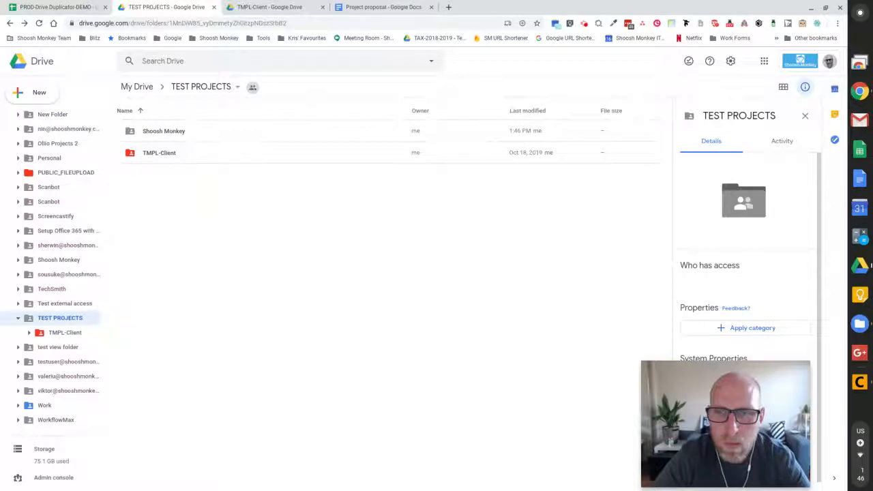
double_click(165, 136)
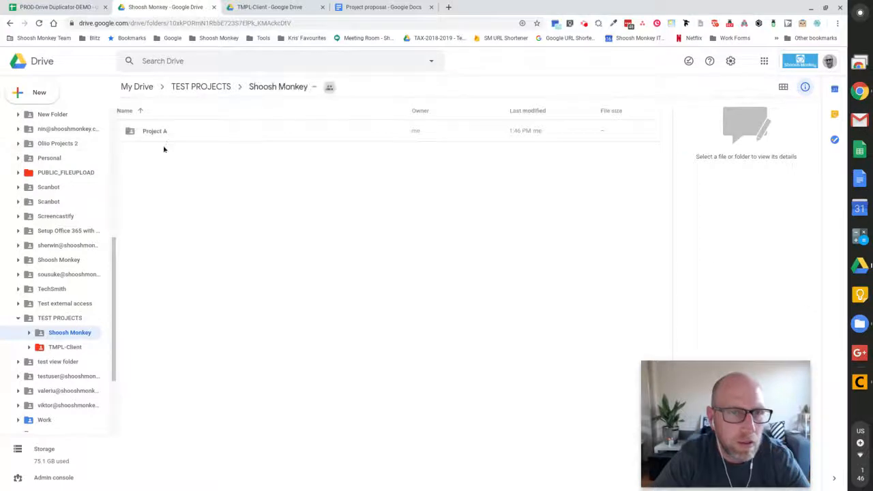
left_click(165, 134)
double_click(166, 134)
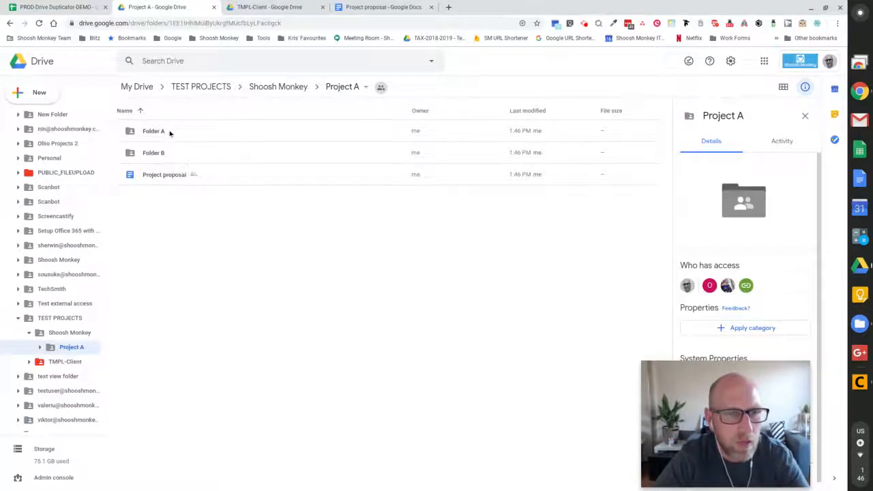
left_click(170, 133)
left_click(174, 155)
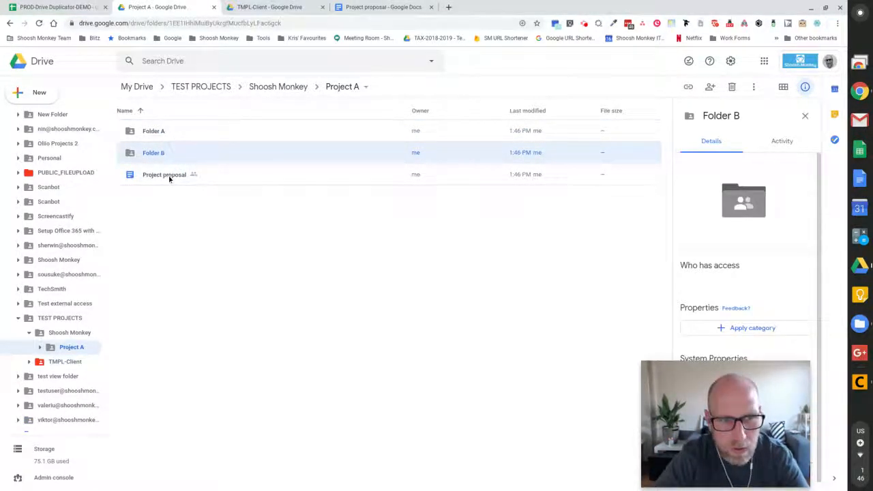
double_click(168, 155)
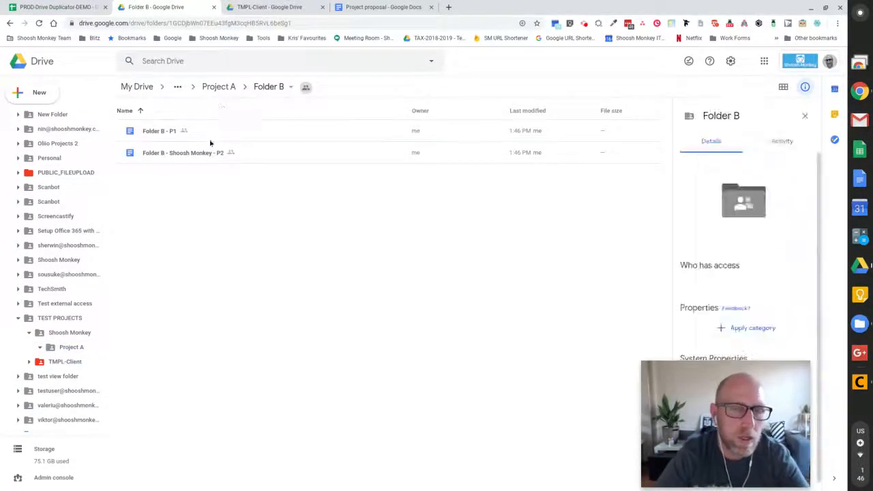
left_click(193, 154)
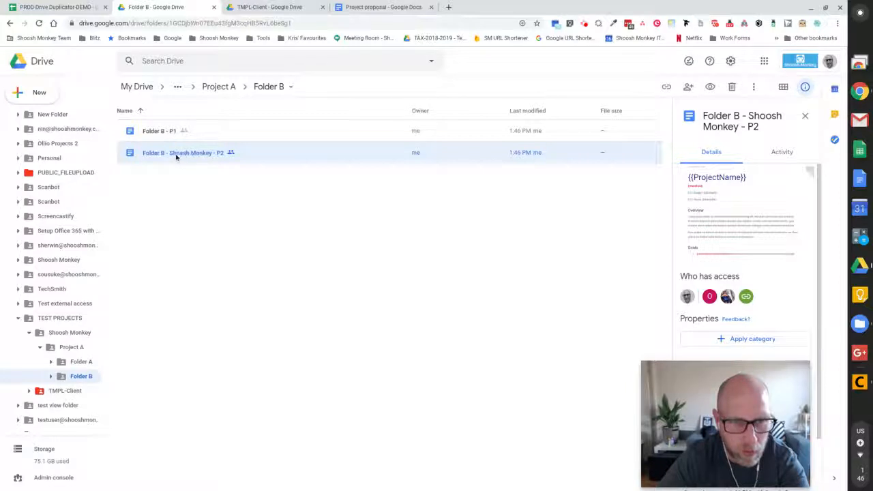
double_click(174, 155)
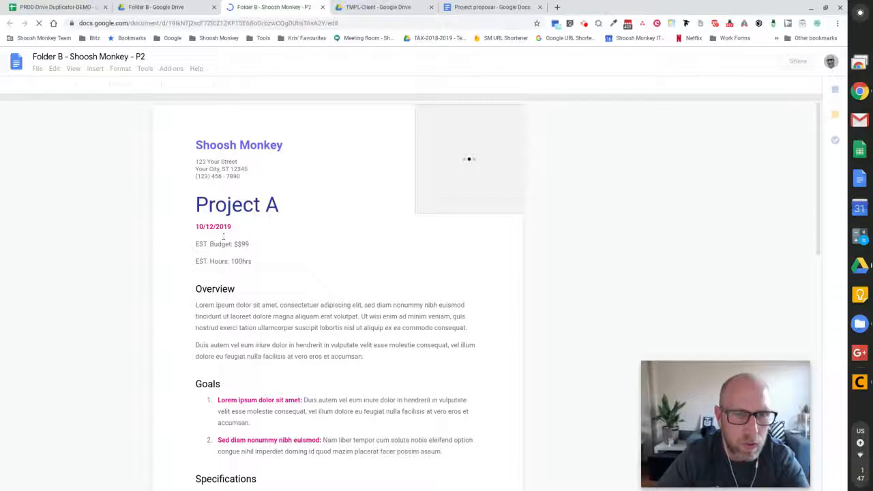
Close the P2 doc and open the Project proposal document in the Project A folder.
left_click(322, 7)
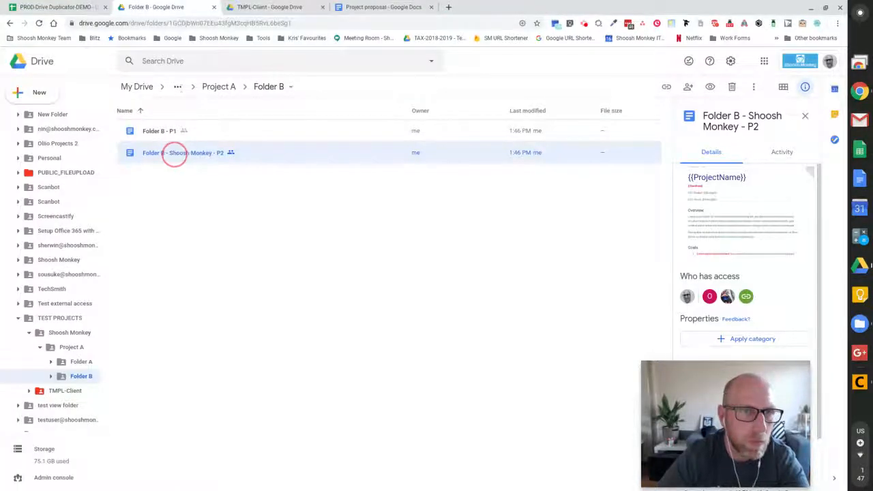
left_click(215, 88)
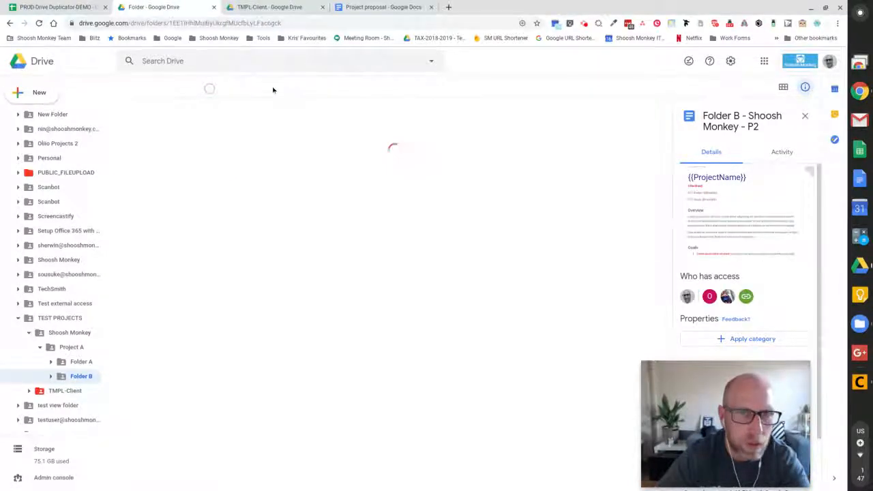
double_click(182, 175)
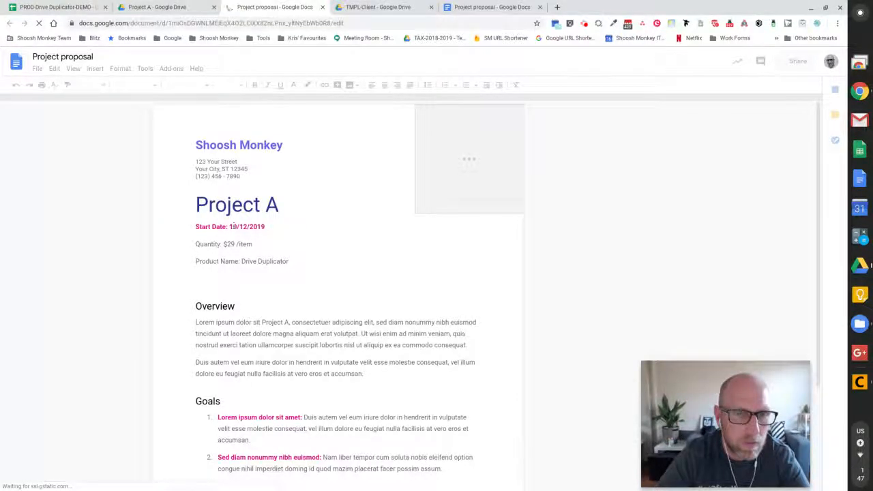
Check 'Project A' in the proposal's Overview text, then return to the spreadsheet.
left_click_drag(233, 227, 253, 226)
left_click(276, 327)
left_click_drag(263, 321, 290, 322)
left_click(391, 271)
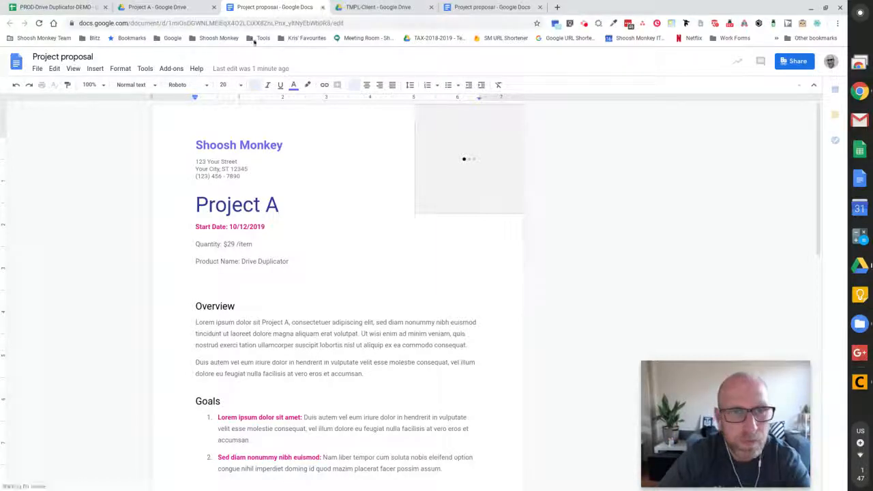
left_click(63, 5)
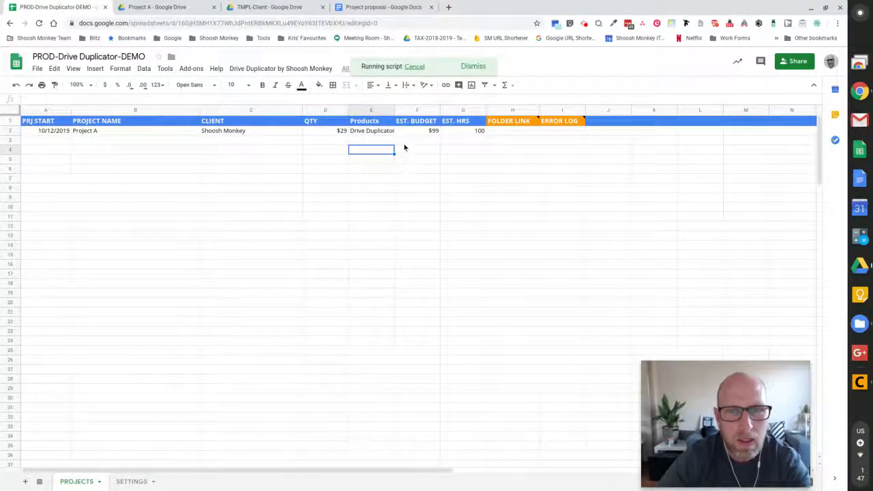
Switch Drive Duplicator syncing from Manual to Automatic, save it, and select the Project A row.
left_click(293, 71)
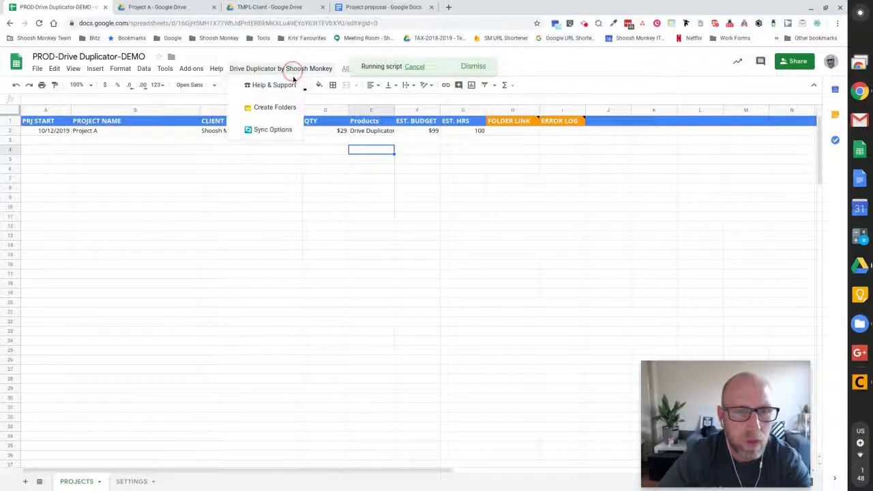
left_click(281, 131)
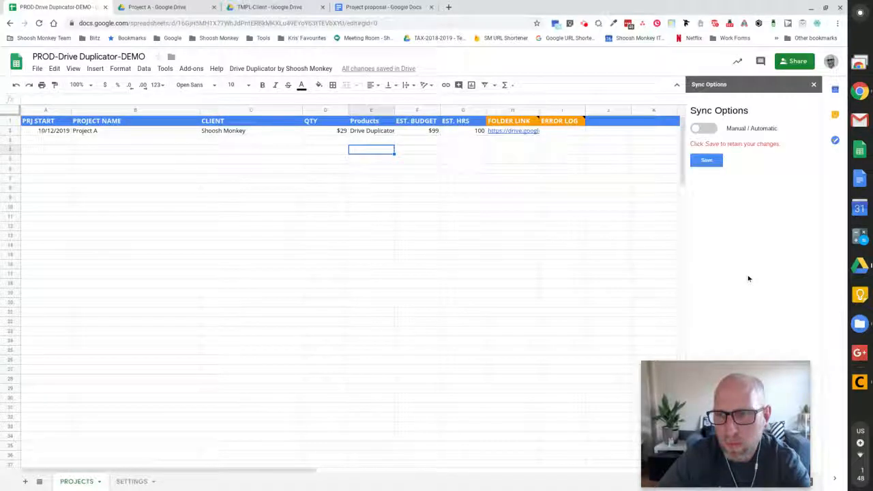
left_click(703, 128)
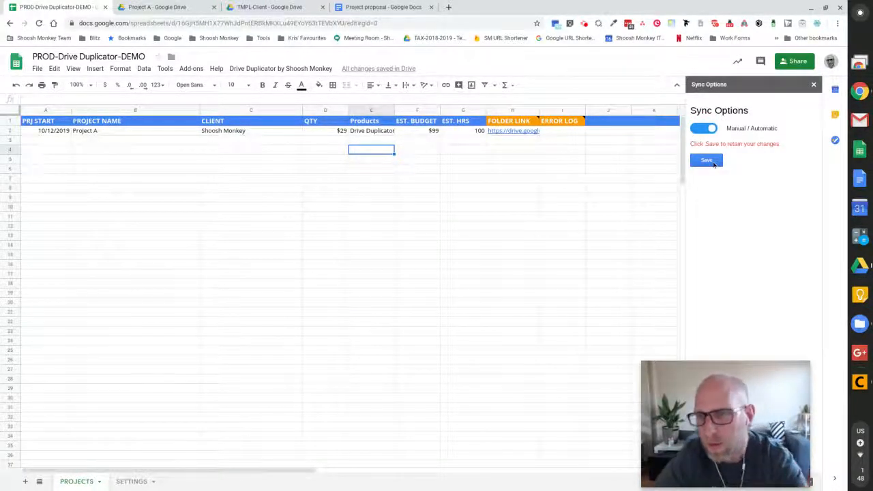
left_click(705, 162)
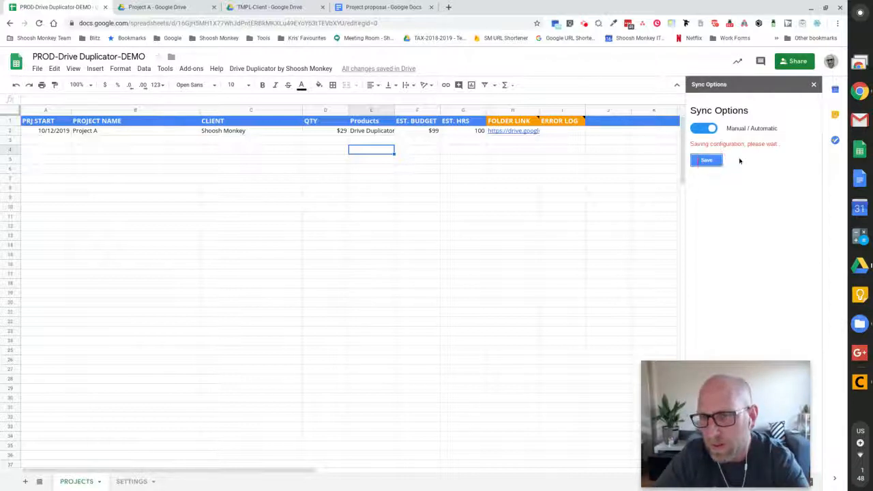
left_click(385, 158)
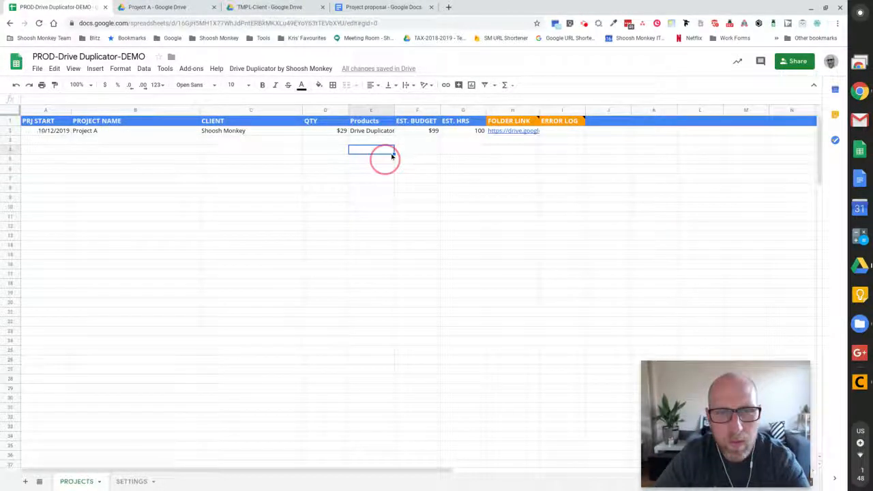
left_click_drag(49, 132, 499, 135)
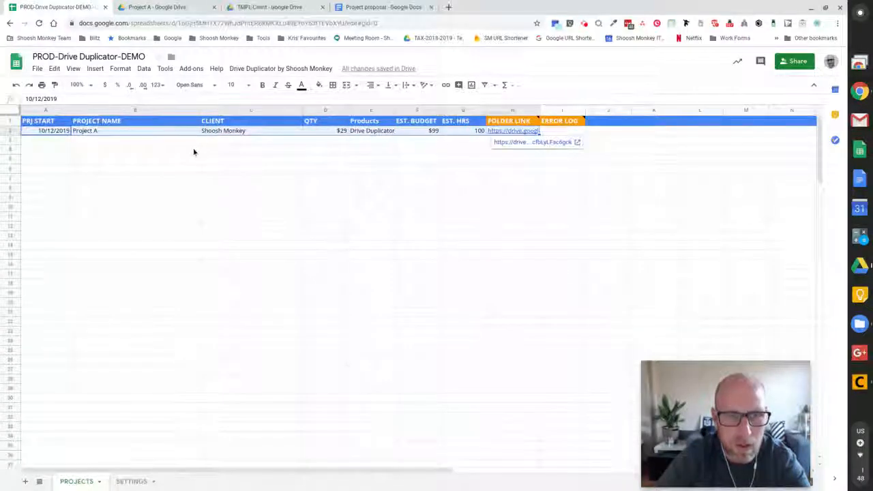